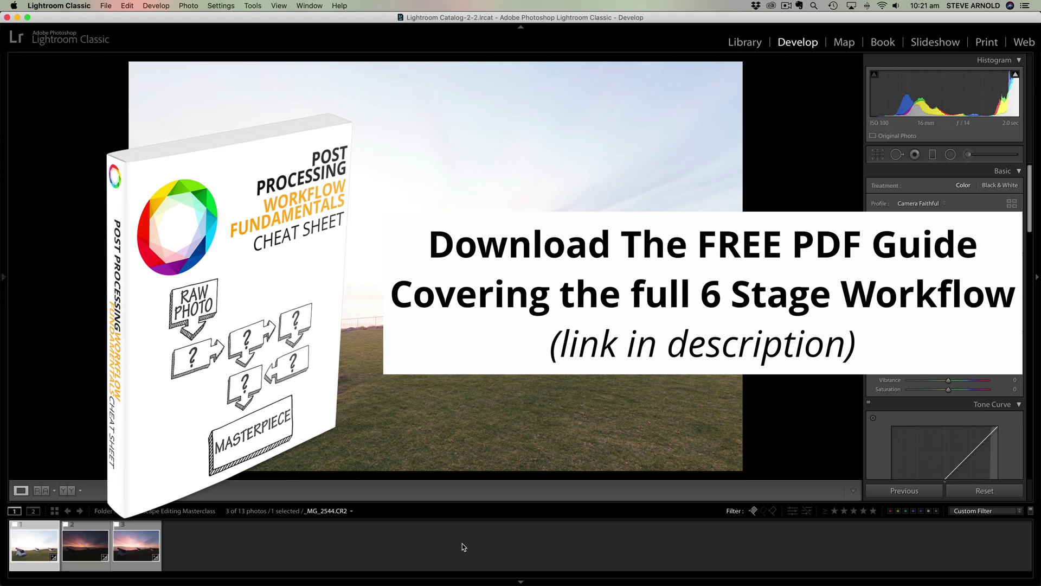
Preview each of the three bracketed exposures in the filmstrip, ending on the bright first frame
{"action": "left_click", "coordinate": [464, 547]}
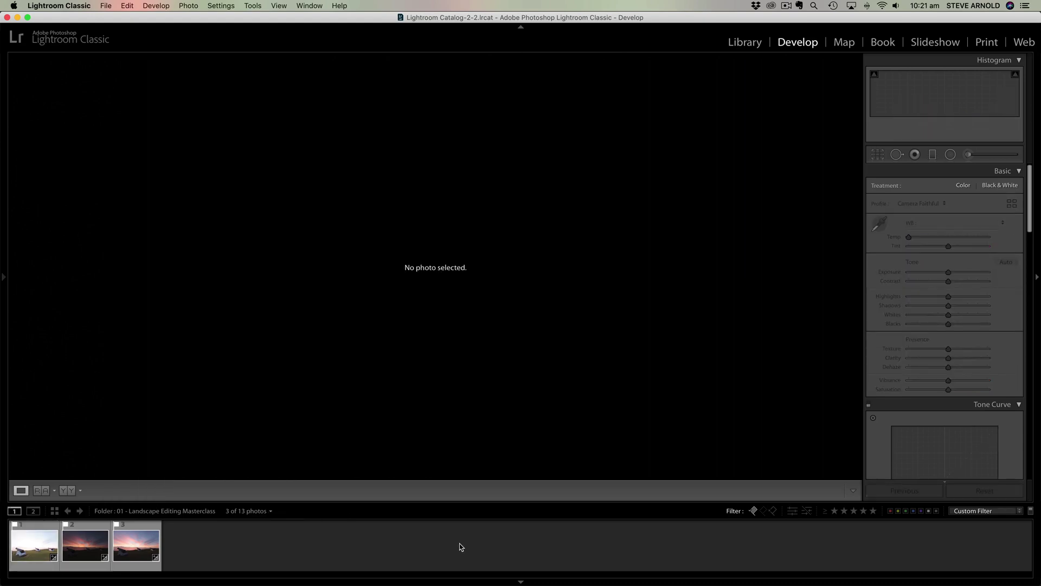
{"action": "left_click", "coordinate": [57, 541]}
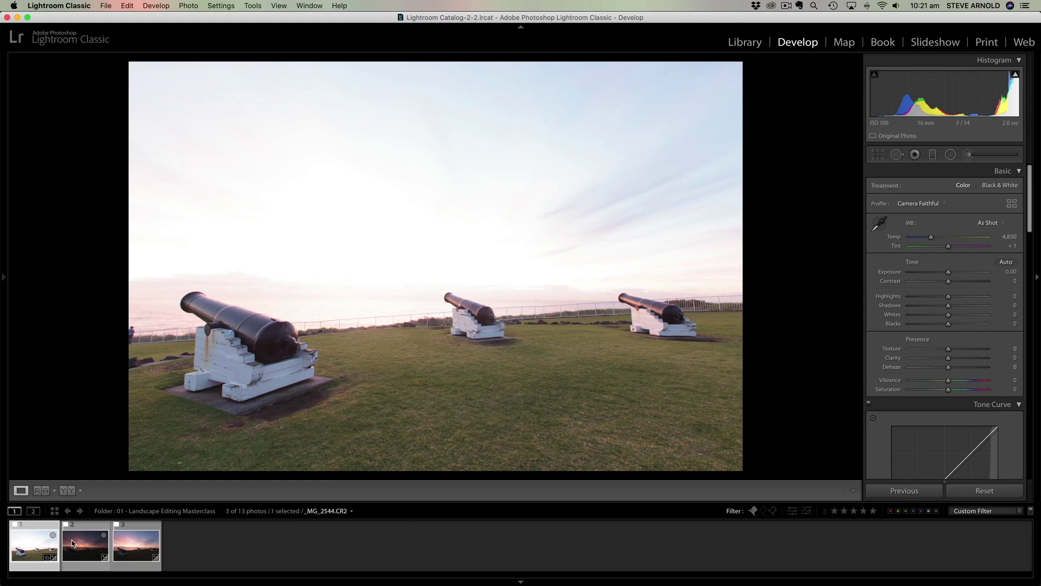
{"action": "left_click", "coordinate": [71, 542]}
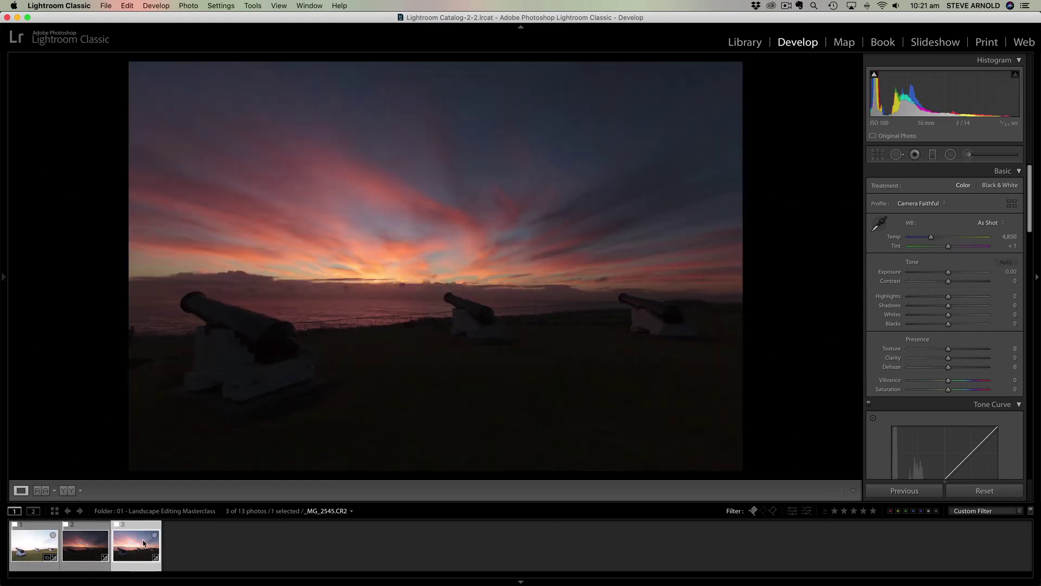
{"action": "left_click", "coordinate": [144, 542]}
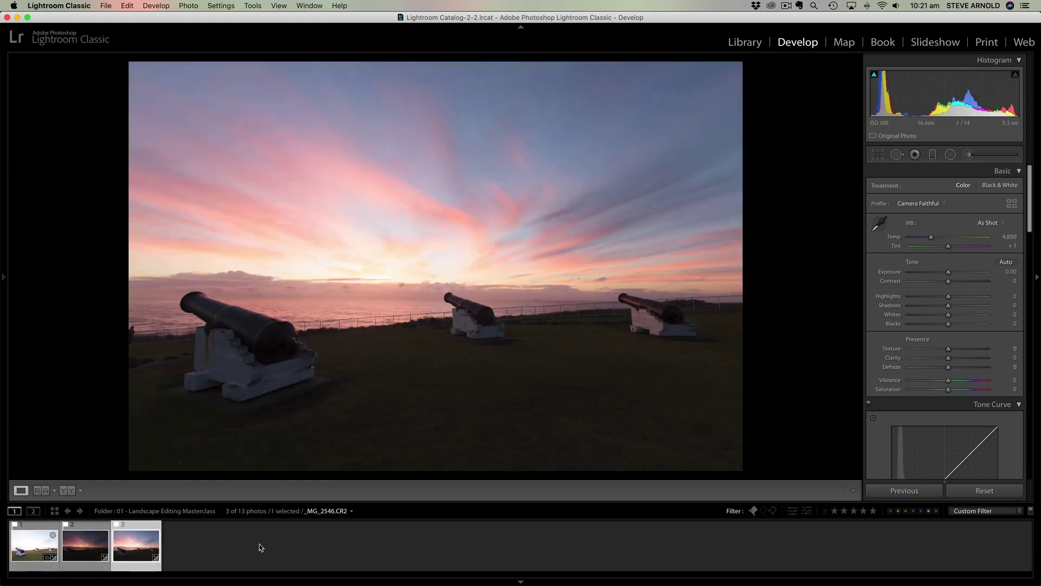
{"action": "right_click", "coordinate": [131, 544]}
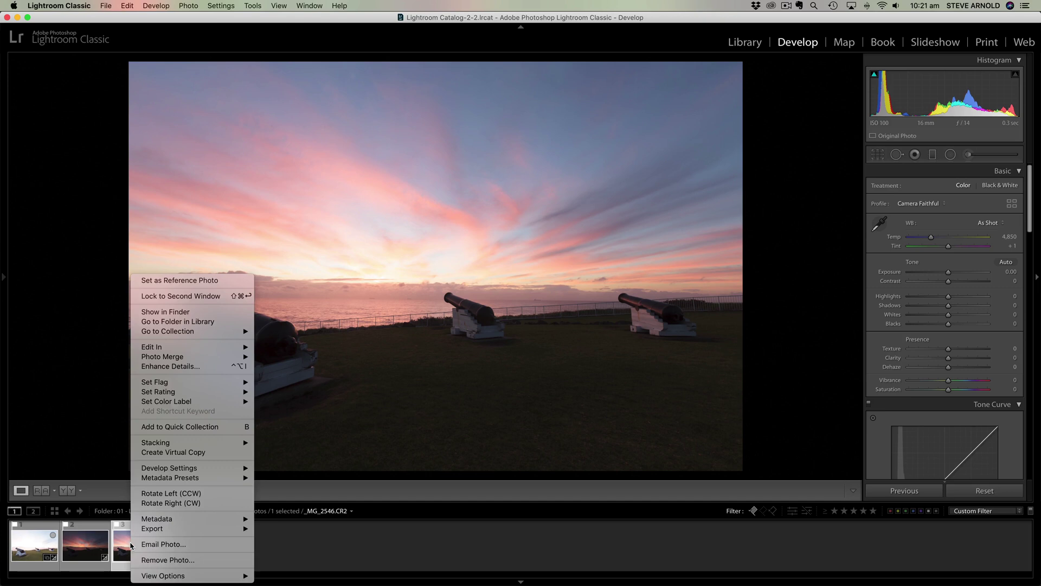
{"action": "left_click", "coordinate": [315, 547]}
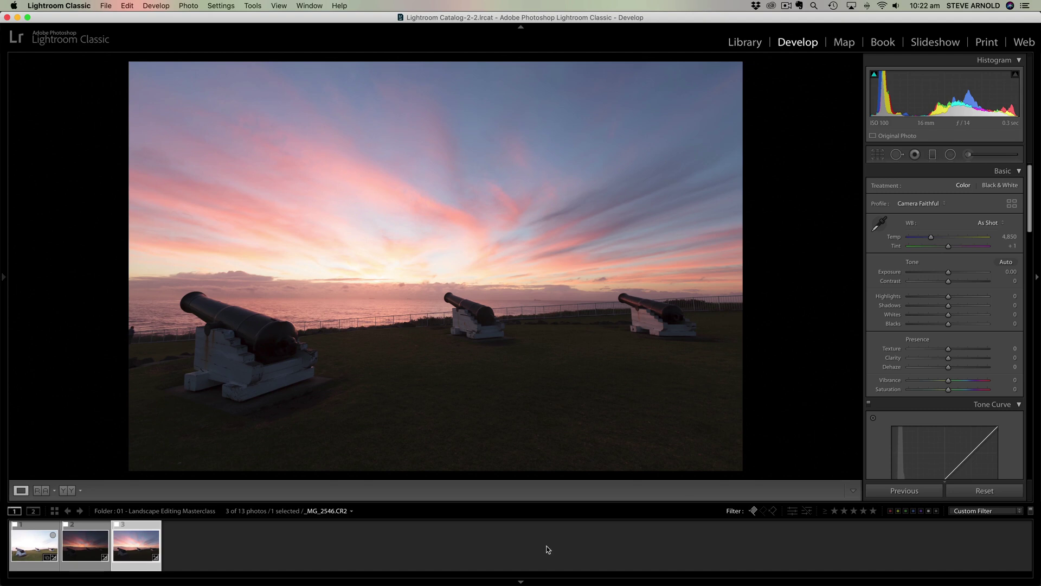
{"action": "left_click", "coordinate": [521, 582]}
{"action": "left_click", "coordinate": [523, 581]}
{"action": "left_click", "coordinate": [30, 542]}
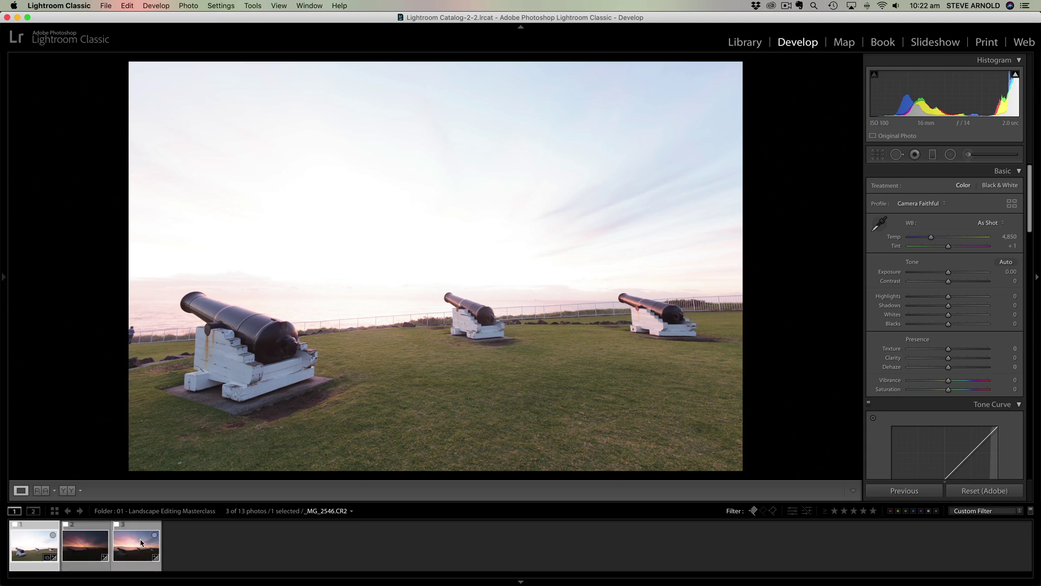
Select the first, third and second exposures together in the filmstrip
{"action": "left_click", "coordinate": [144, 530], "text": "shift"}
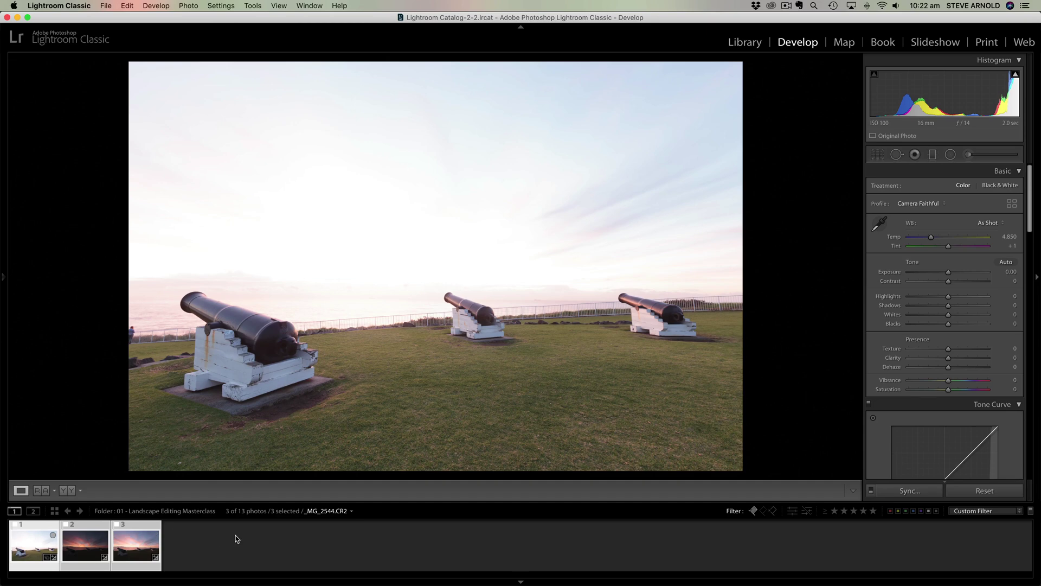
{"action": "left_click", "coordinate": [215, 545]}
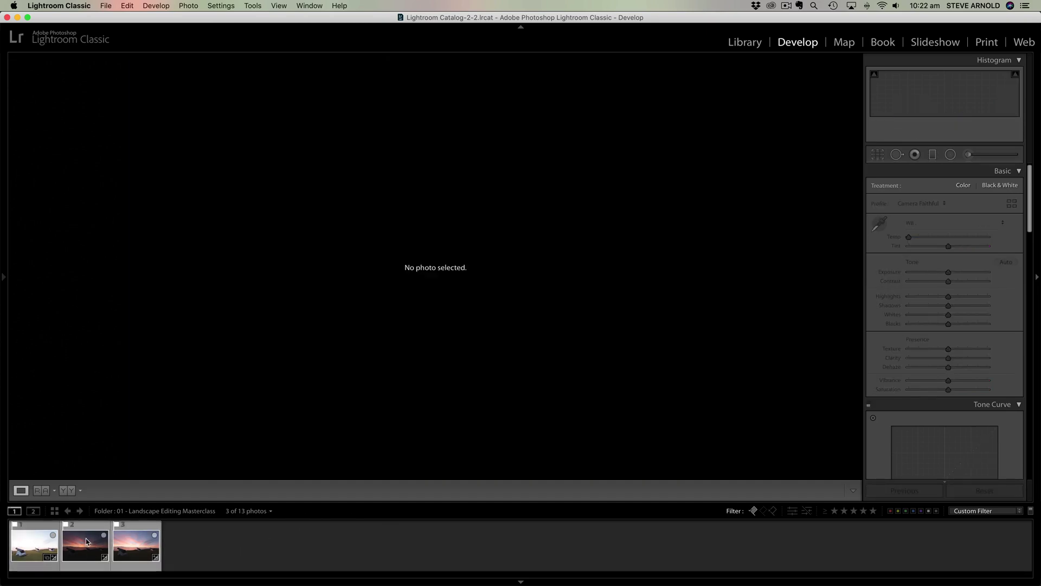
{"action": "left_click", "coordinate": [22, 545]}
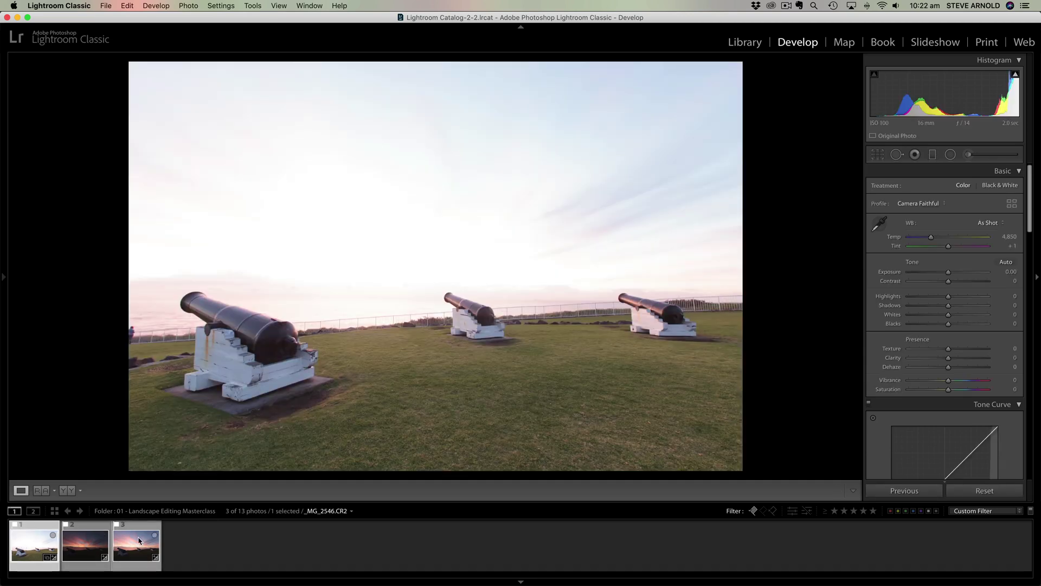
{"action": "left_click", "coordinate": [139, 540], "text": "super"}
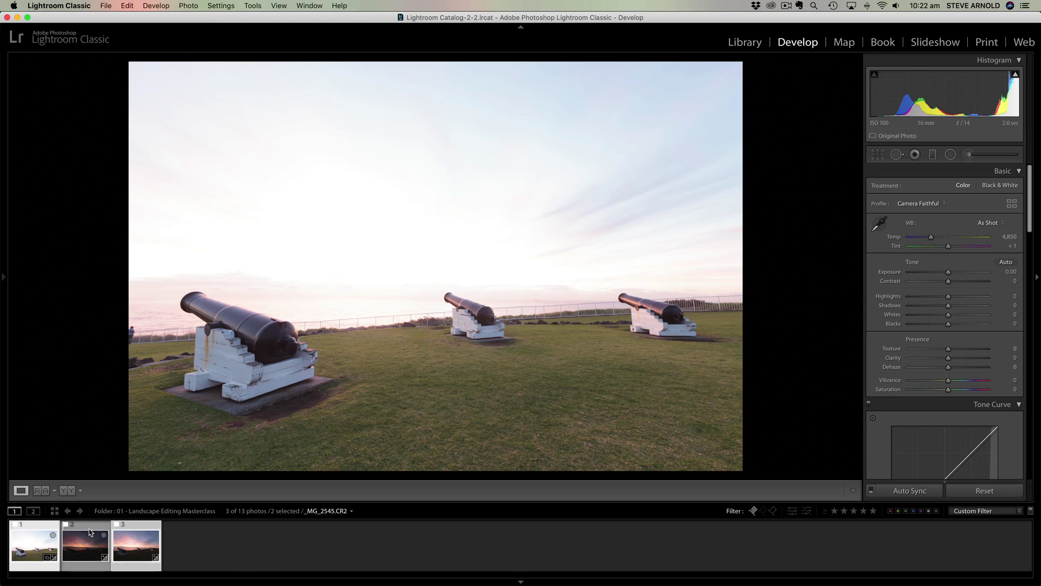
{"action": "left_click", "coordinate": [89, 531], "text": "super"}
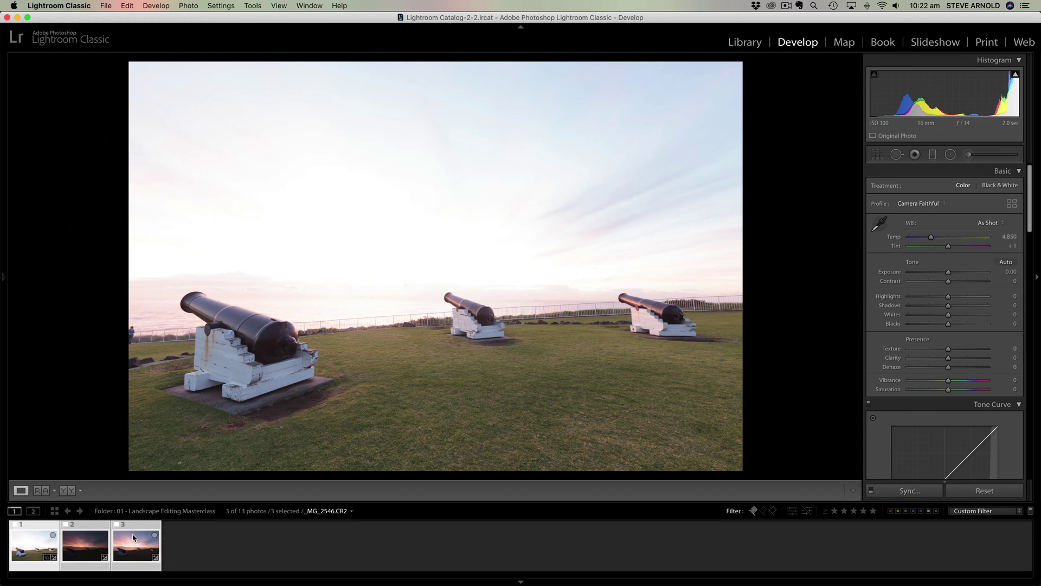
Send the selected exposures to Photoshop with Edit In > Open as Layers in Photoshop
{"action": "right_click", "coordinate": [133, 537]}
{"action": "mouse_move", "coordinate": [236, 350]}
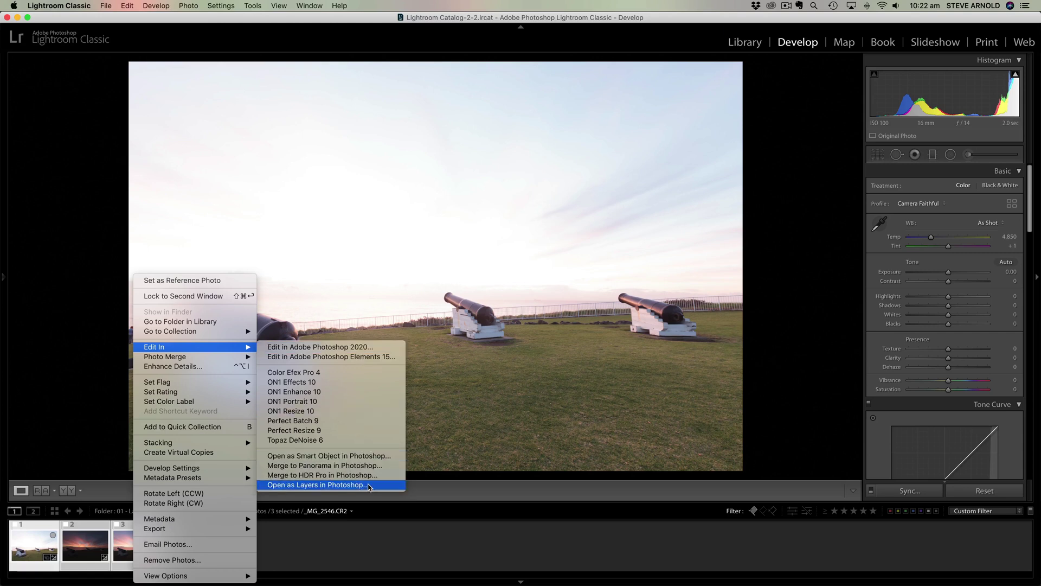
{"action": "left_click", "coordinate": [323, 485]}
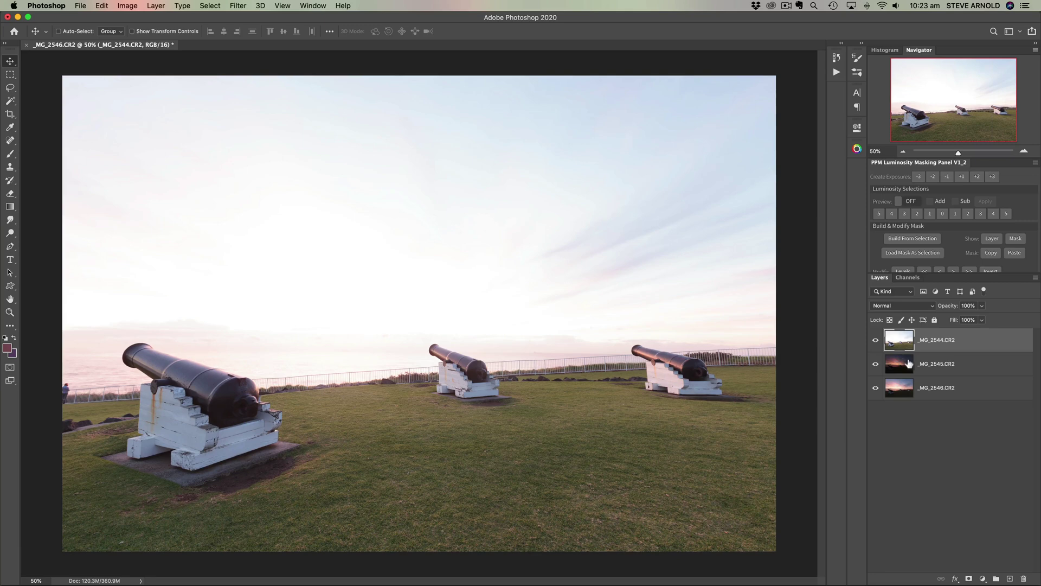
{"action": "left_click", "coordinate": [875, 341]}
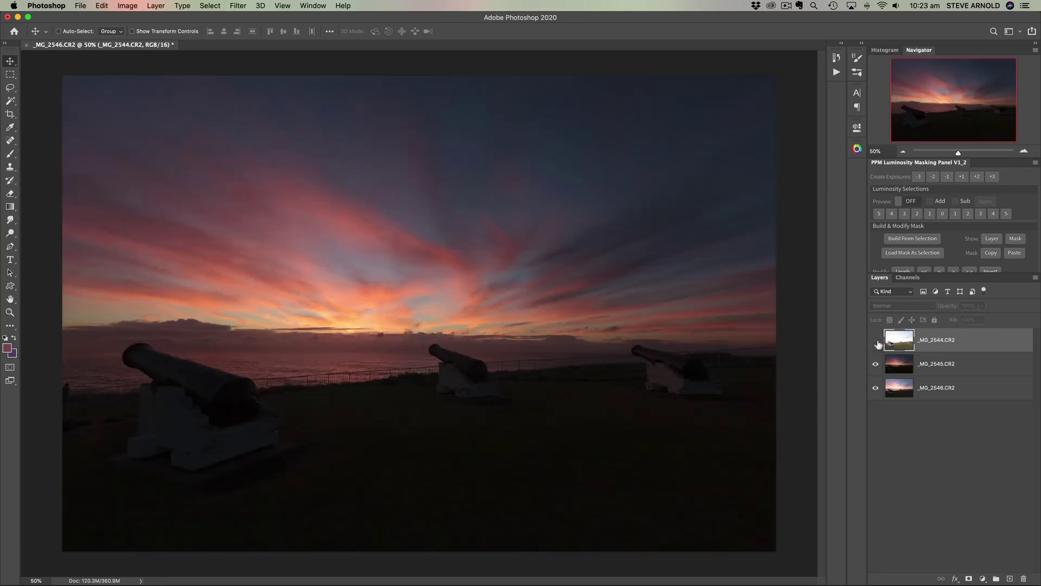
{"action": "left_click", "coordinate": [876, 364]}
{"action": "left_click", "coordinate": [877, 364]}
{"action": "left_click", "coordinate": [876, 341]}
{"action": "left_click", "coordinate": [876, 341]}
{"action": "left_click", "coordinate": [878, 363]}
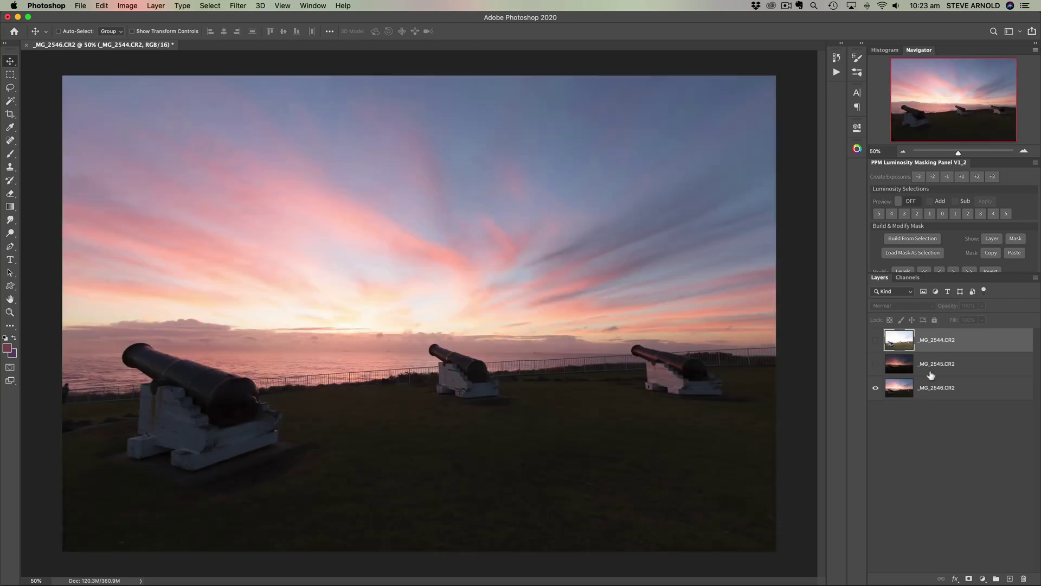
{"action": "left_click", "coordinate": [876, 364]}
{"action": "left_click", "coordinate": [876, 341]}
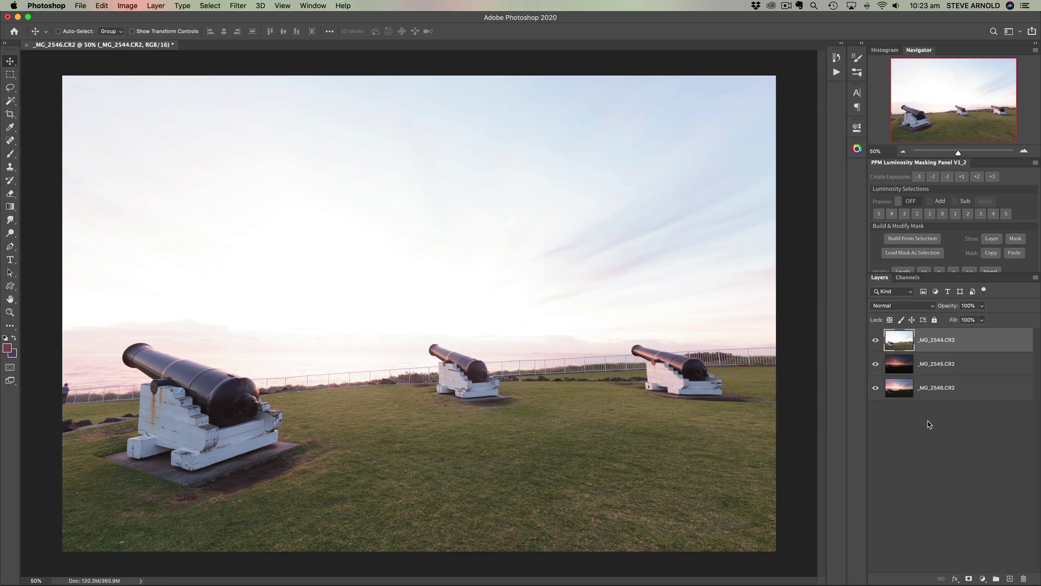
{"action": "left_click", "coordinate": [955, 463]}
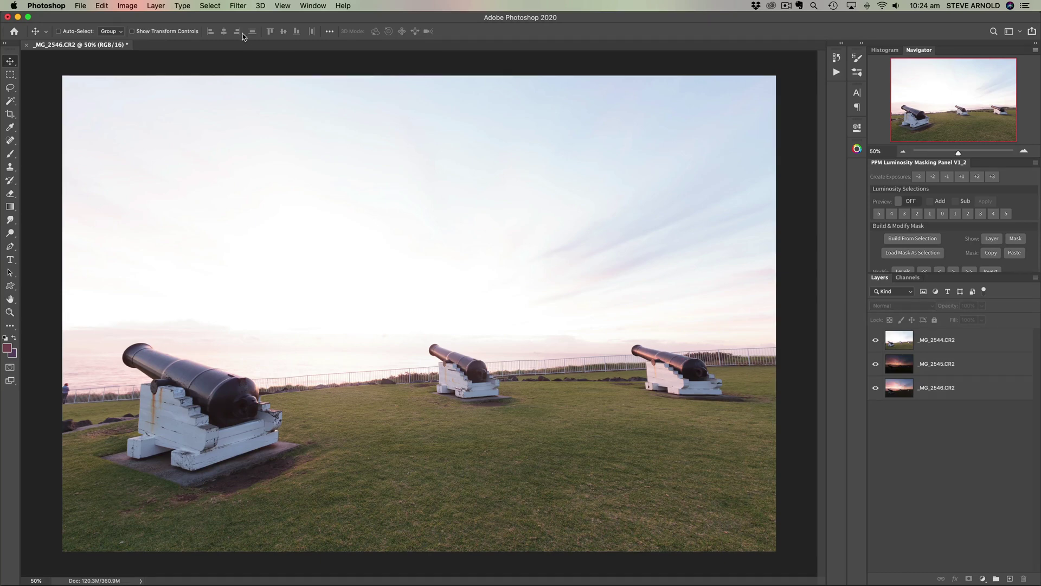
Switch to Finder and move the Temp folder window aside
{"action": "left_click", "coordinate": [80, 6]}
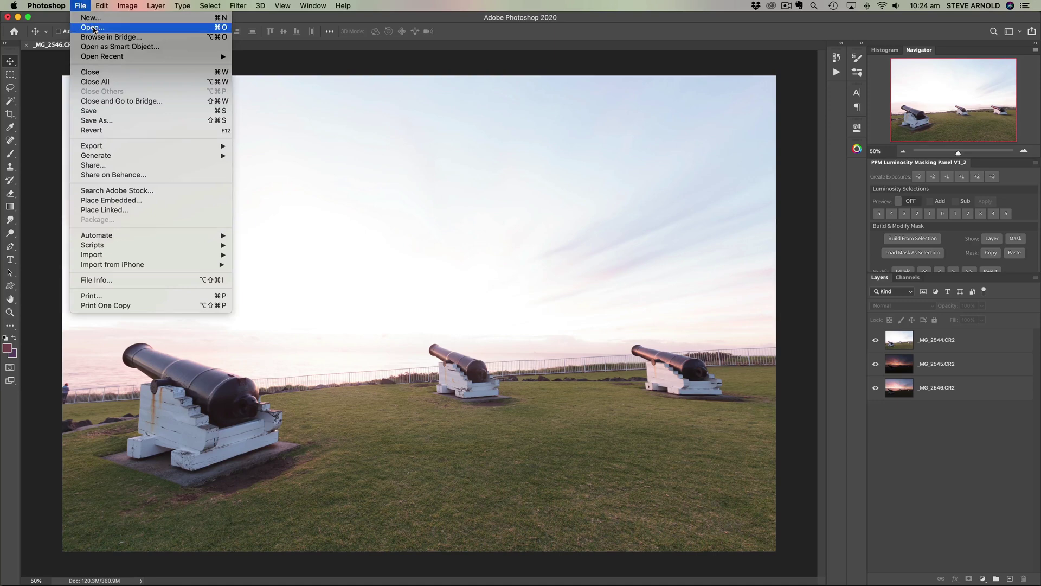
{"action": "left_click", "coordinate": [326, 66]}
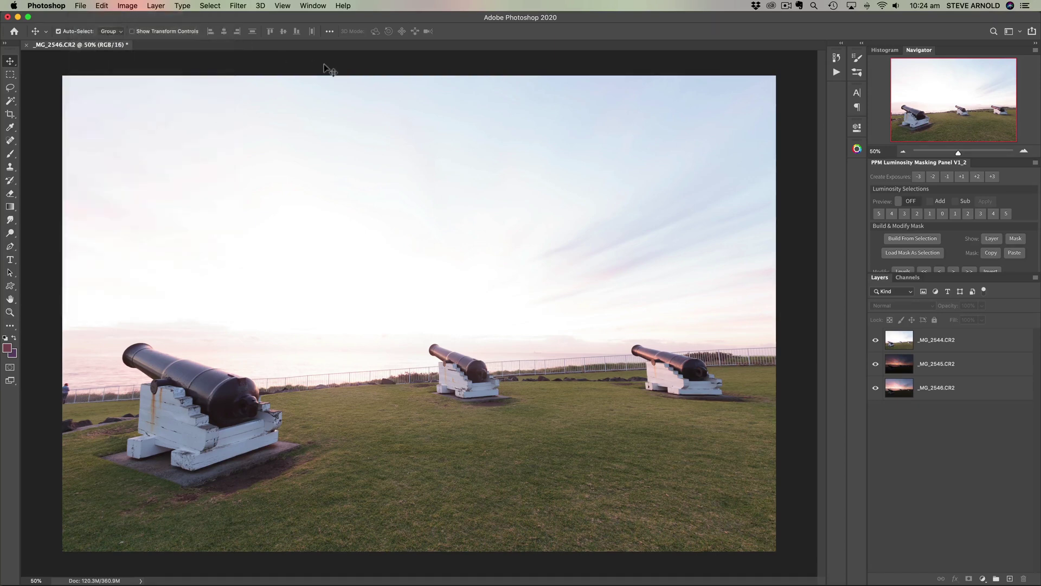
{"action": "key", "text": "super+Tab"}
{"action": "left_click", "coordinate": [498, 289]}
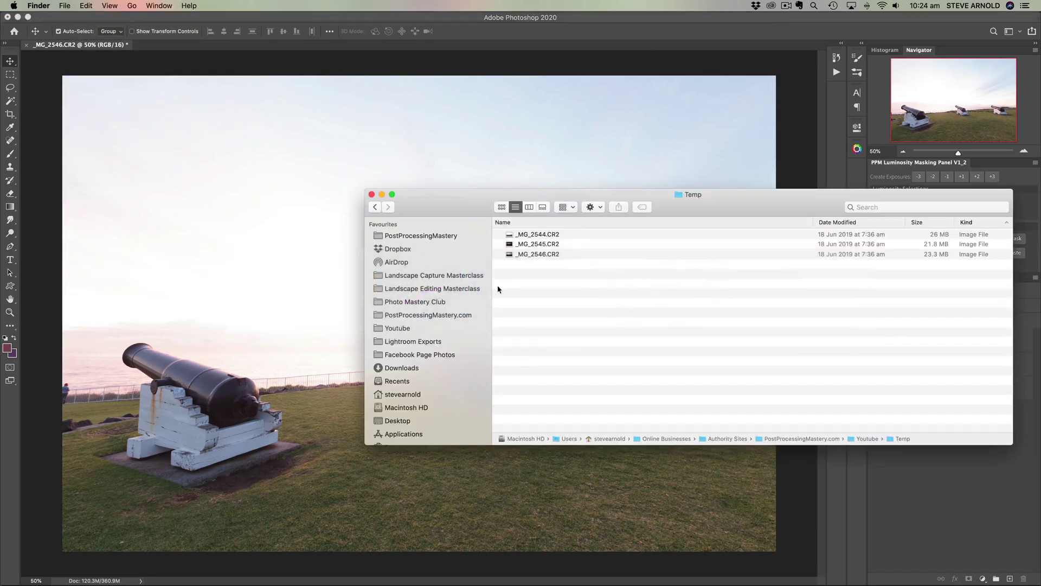
{"action": "left_click_drag", "start_coordinate": [704, 204], "coordinate": [571, 208]}
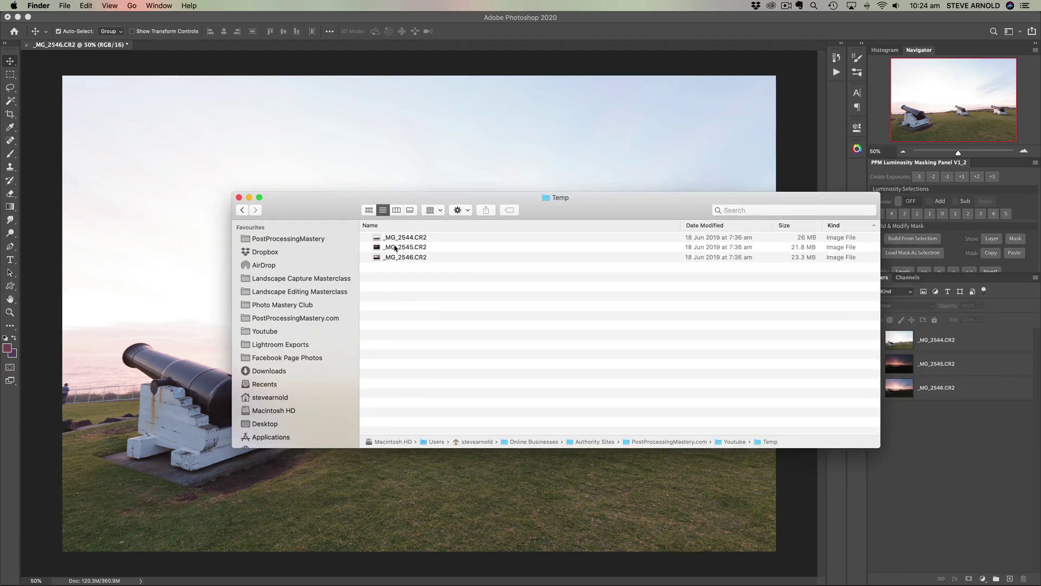
Select _MG_2544, _MG_2545 and _MG_2546.CR2 and show their Open With application list
{"action": "left_click", "coordinate": [381, 240]}
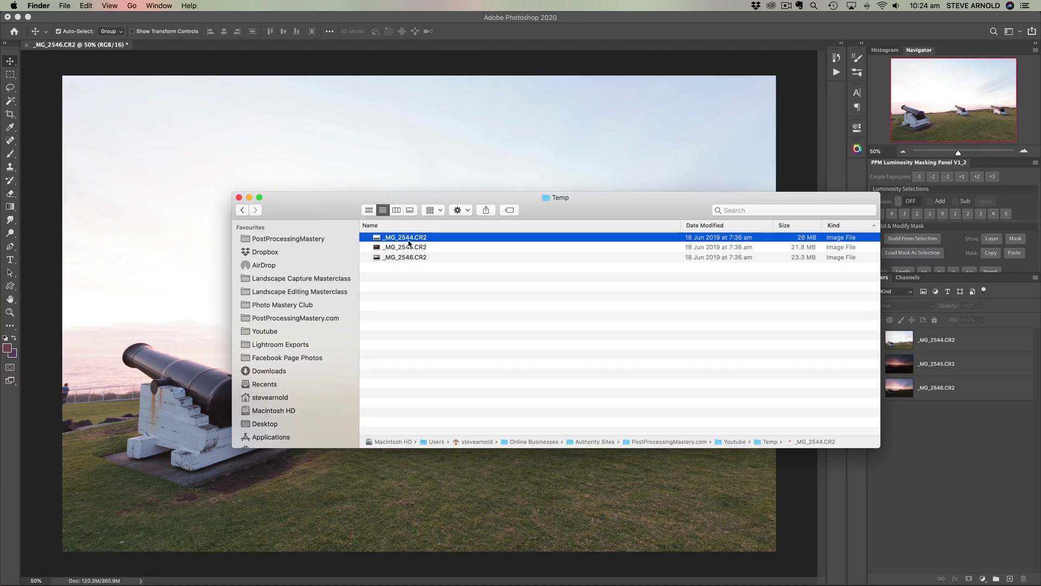
{"action": "left_click", "coordinate": [385, 258], "text": "shift"}
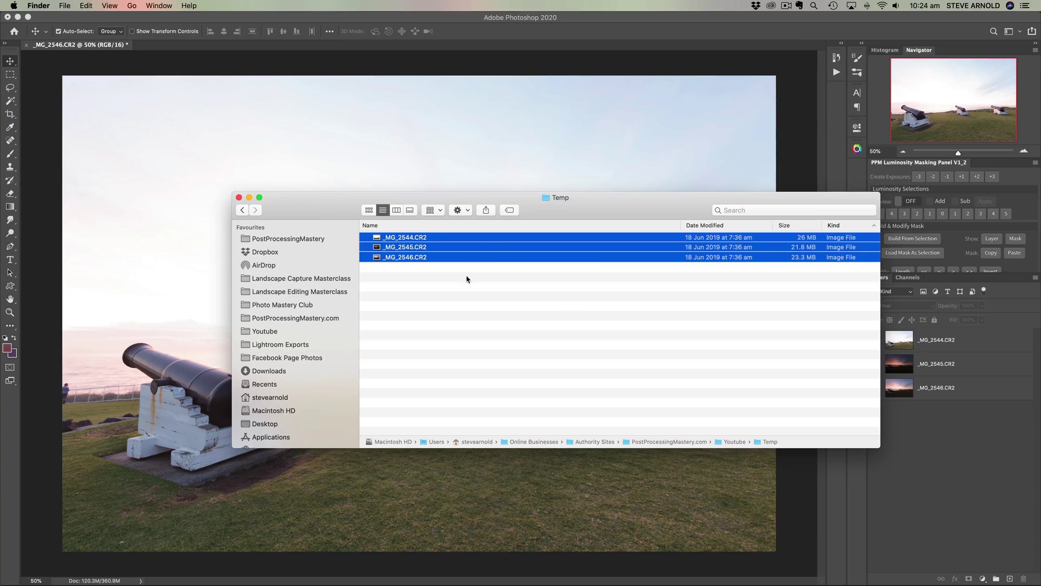
{"action": "right_click", "coordinate": [460, 258]}
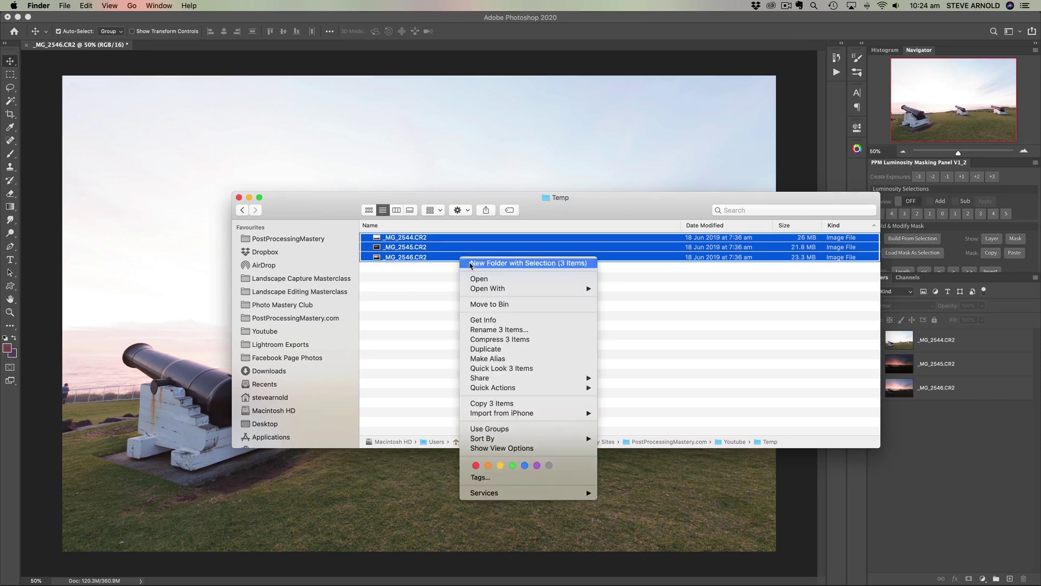
{"action": "mouse_move", "coordinate": [548, 289]}
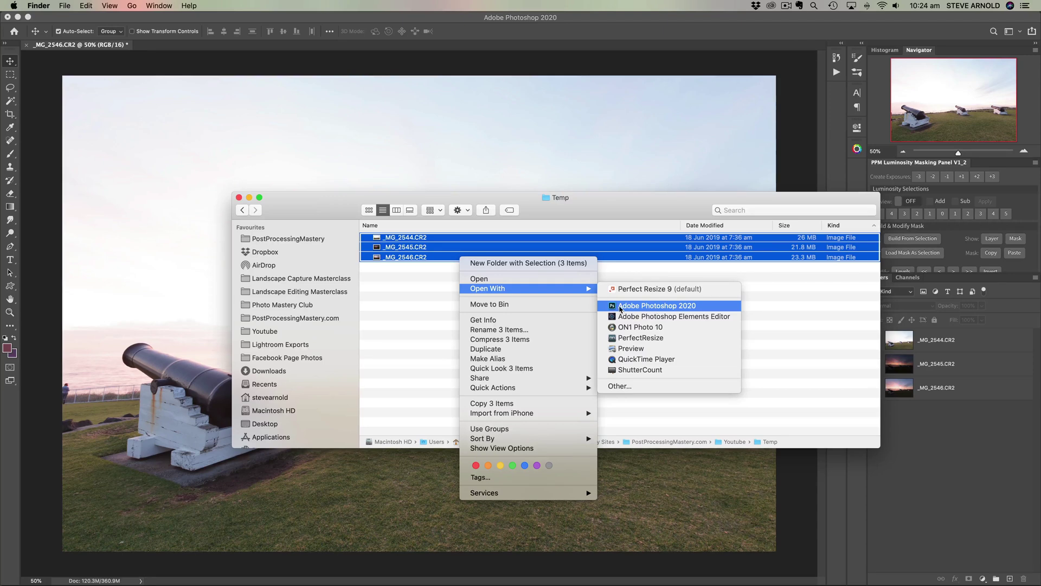
Open the raw files with Photoshop 2020 and browse Camera Raw's adjustment panels, returning to Basic
{"action": "left_click", "coordinate": [663, 308]}
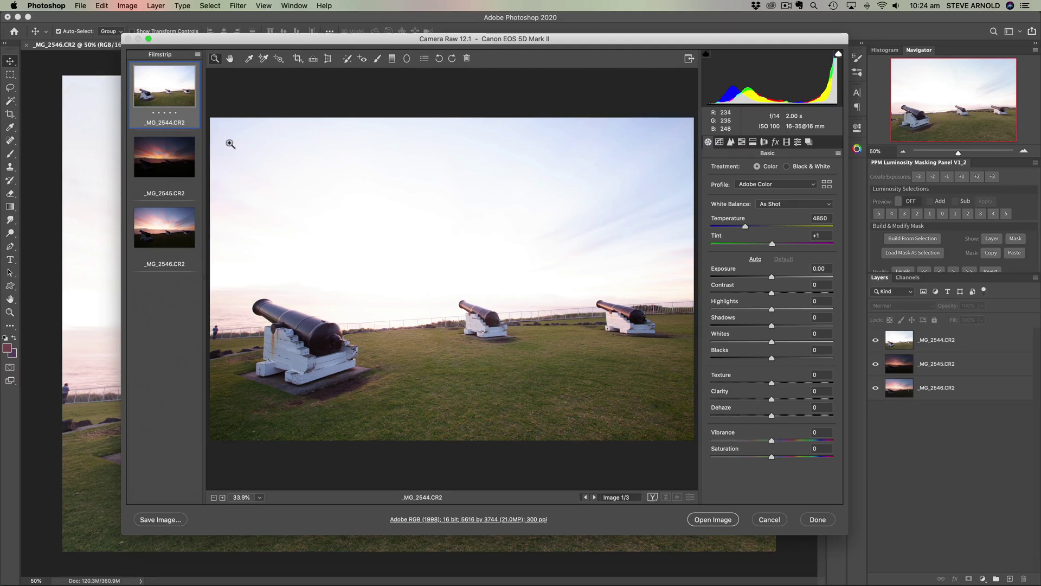
{"action": "left_click_drag", "start_coordinate": [356, 43], "coordinate": [342, 37]}
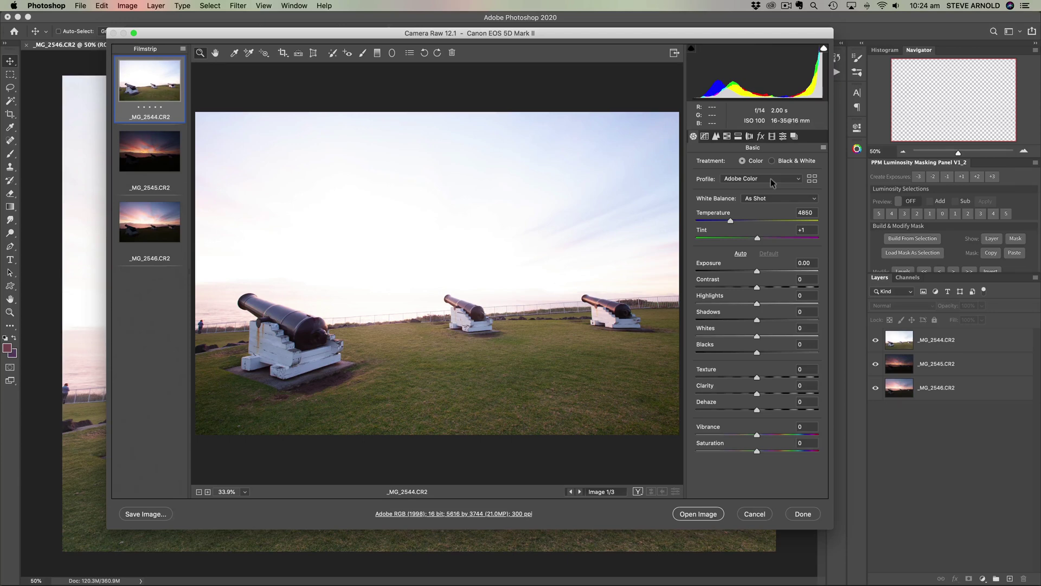
{"action": "left_click", "coordinate": [705, 137]}
{"action": "left_click", "coordinate": [716, 136]}
{"action": "left_click", "coordinate": [727, 136]}
{"action": "left_click", "coordinate": [739, 136]}
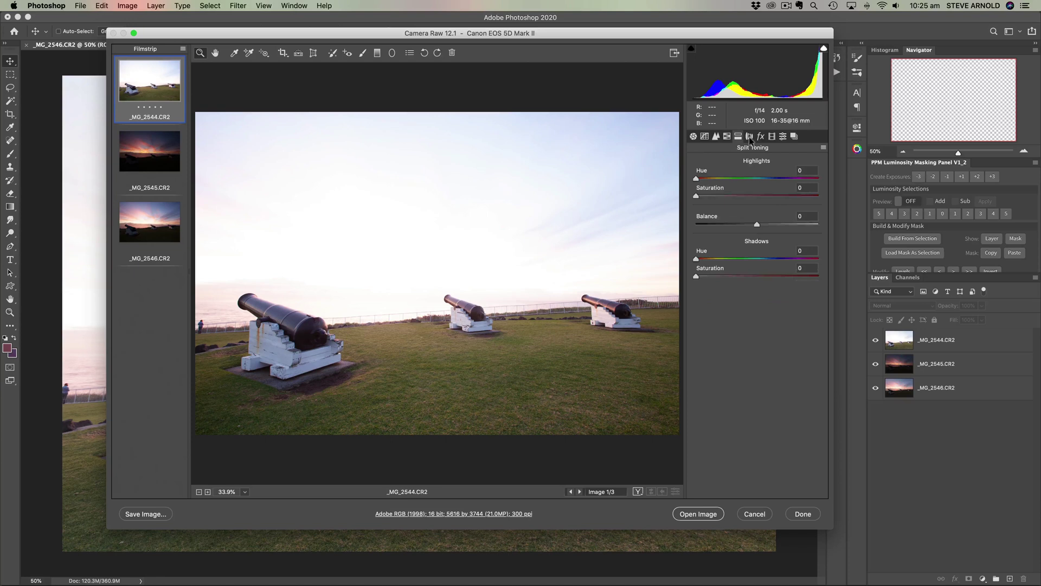
{"action": "left_click", "coordinate": [750, 136]}
{"action": "left_click", "coordinate": [761, 136]}
{"action": "left_click", "coordinate": [694, 137]}
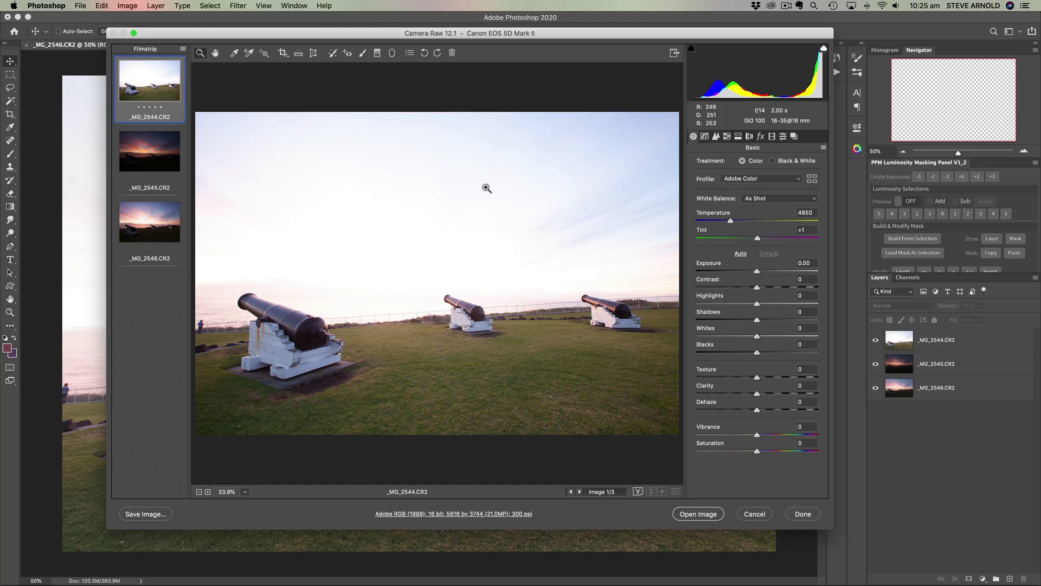
Compare the dark, bright and daylight exposures, then Shift-select all three
{"action": "left_click", "coordinate": [154, 152]}
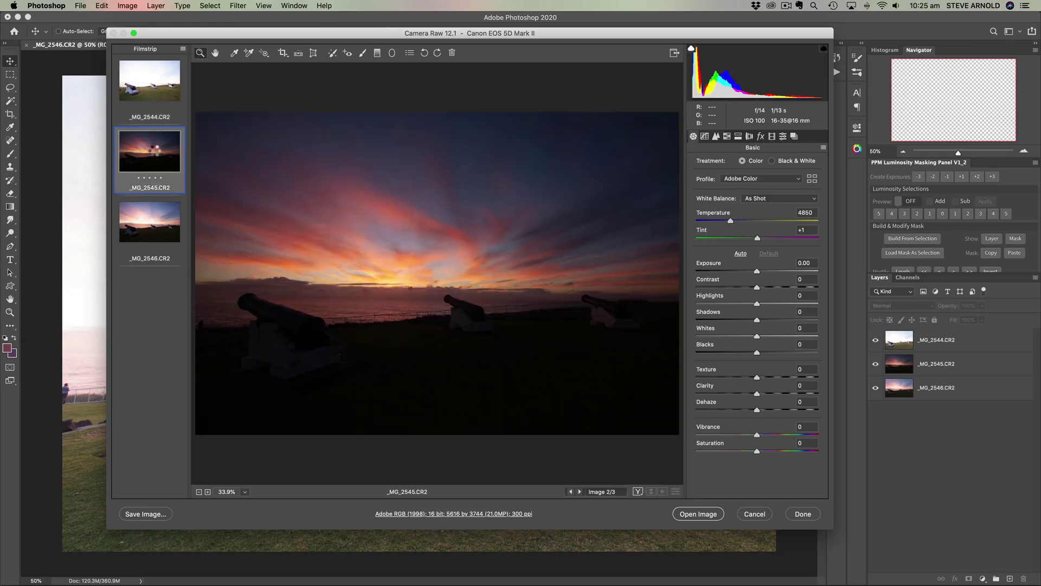
{"action": "left_click", "coordinate": [143, 224]}
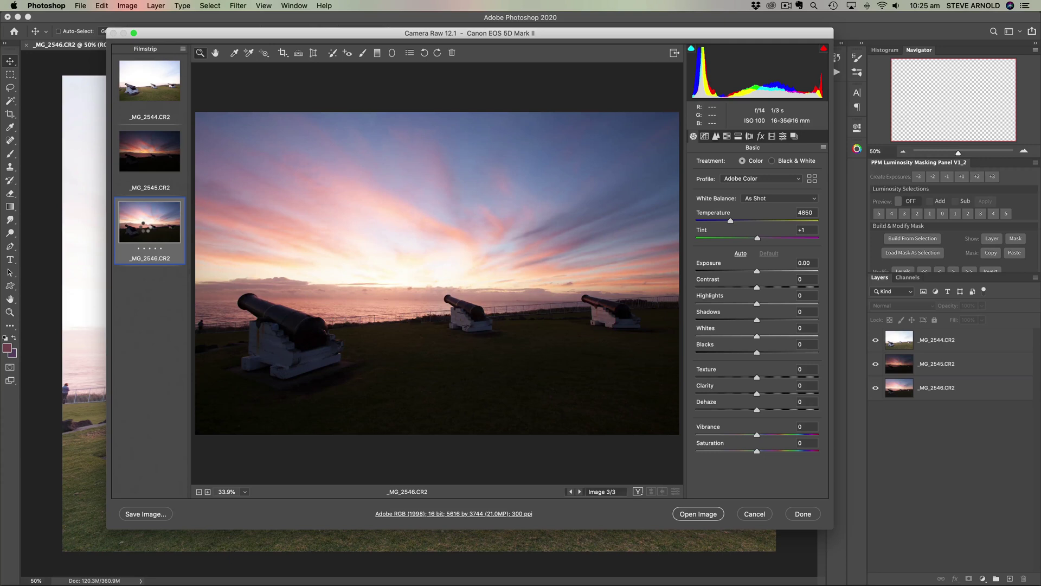
{"action": "left_click", "coordinate": [151, 92]}
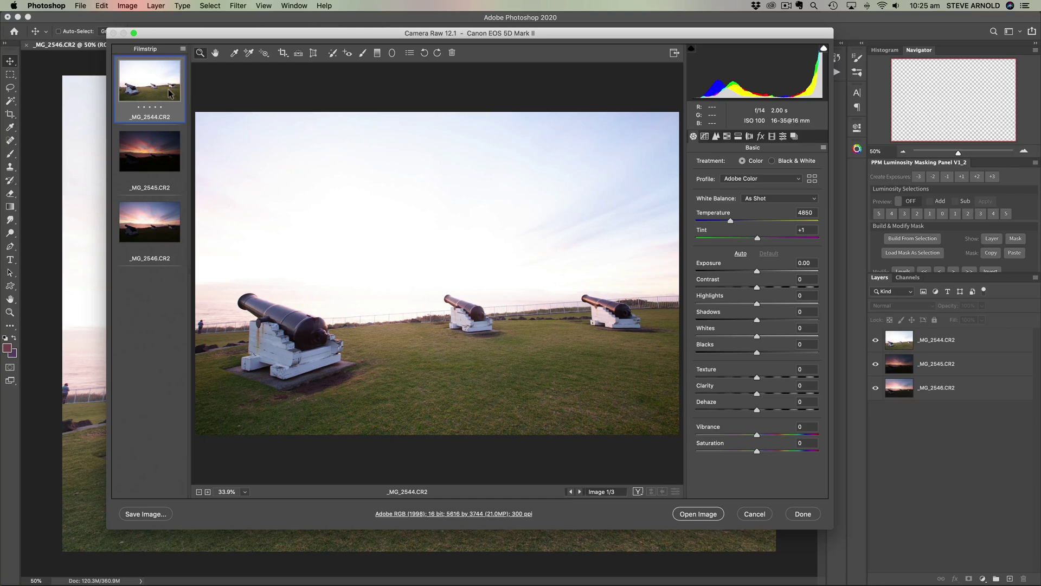
{"action": "left_click", "coordinate": [164, 149]}
{"action": "left_click", "coordinate": [164, 95]}
{"action": "key", "text": "shift"}
{"action": "left_click", "coordinate": [154, 218], "text": "shift"}
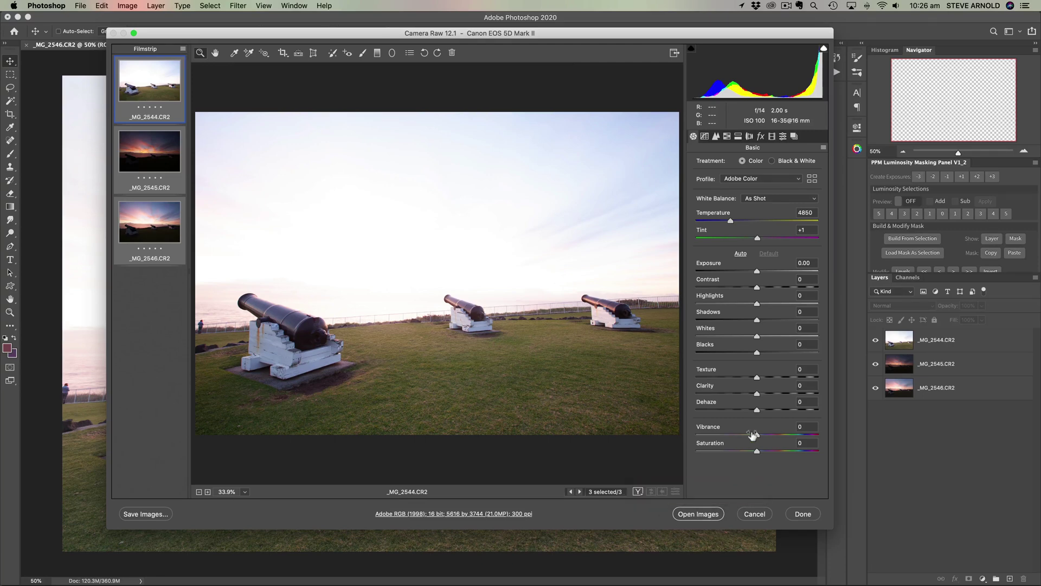
Open the three exposures in Photoshop and view each document tab, finishing on _MG_2544
{"action": "left_click", "coordinate": [703, 517]}
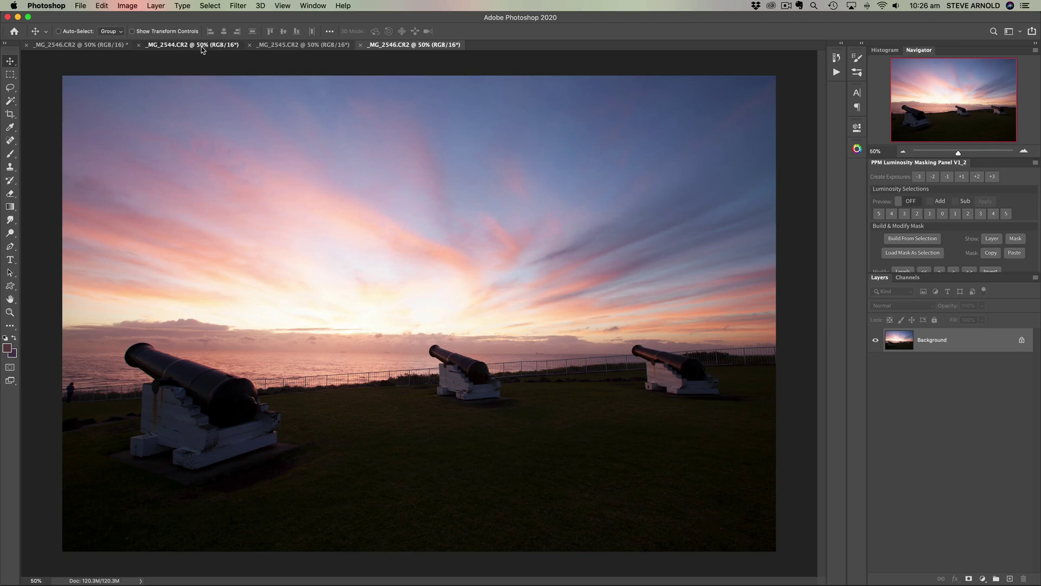
{"action": "left_click", "coordinate": [200, 46]}
{"action": "left_click", "coordinate": [287, 46]}
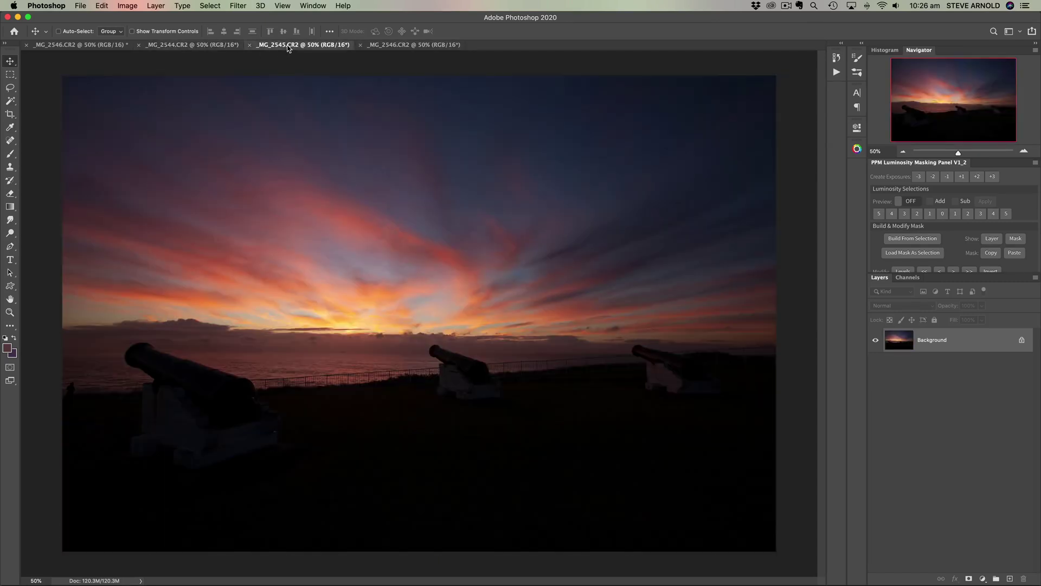
{"action": "left_click", "coordinate": [397, 45]}
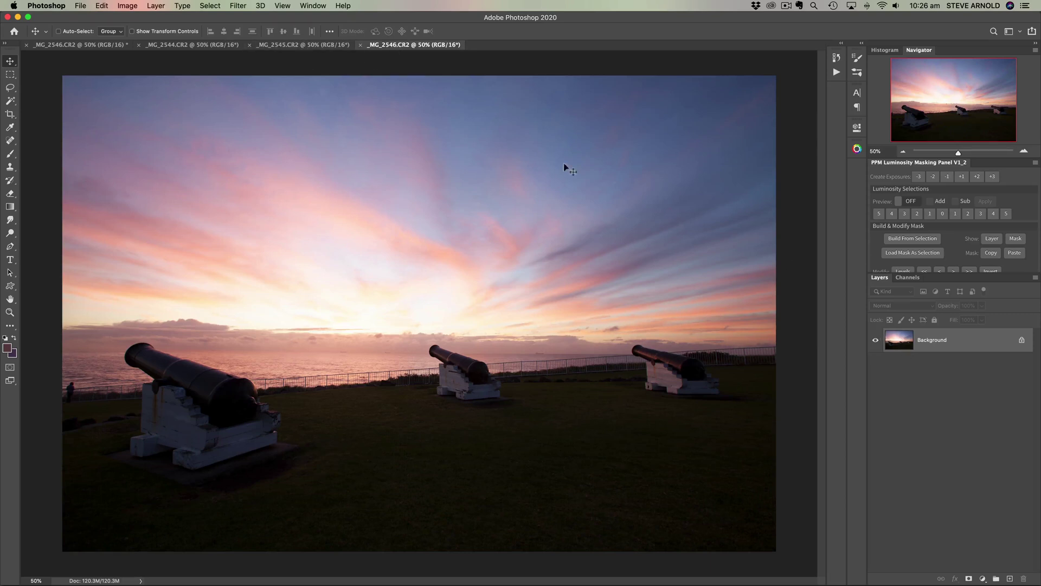
{"action": "left_click", "coordinate": [289, 47]}
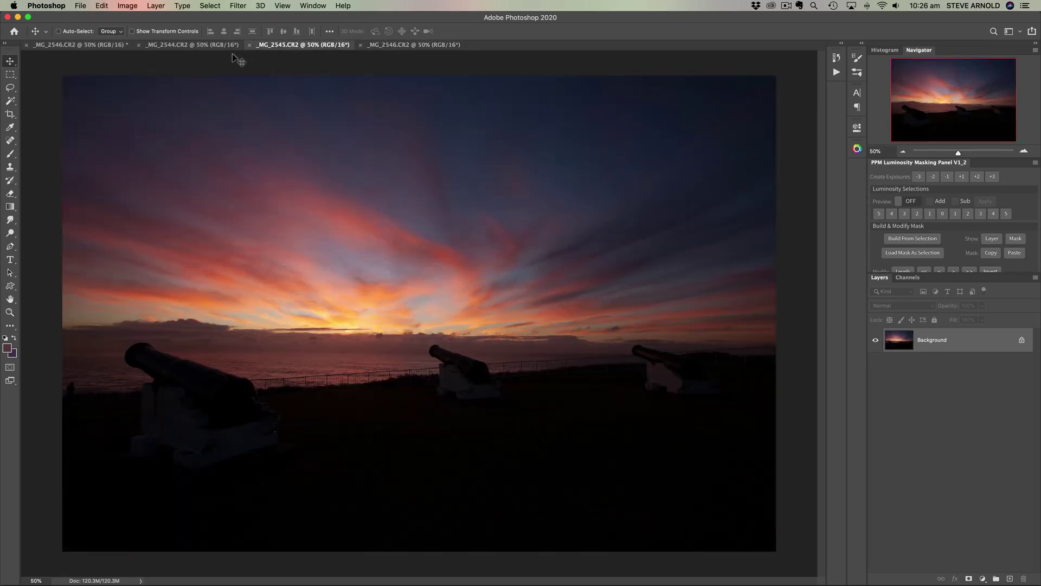
{"action": "left_click", "coordinate": [216, 47]}
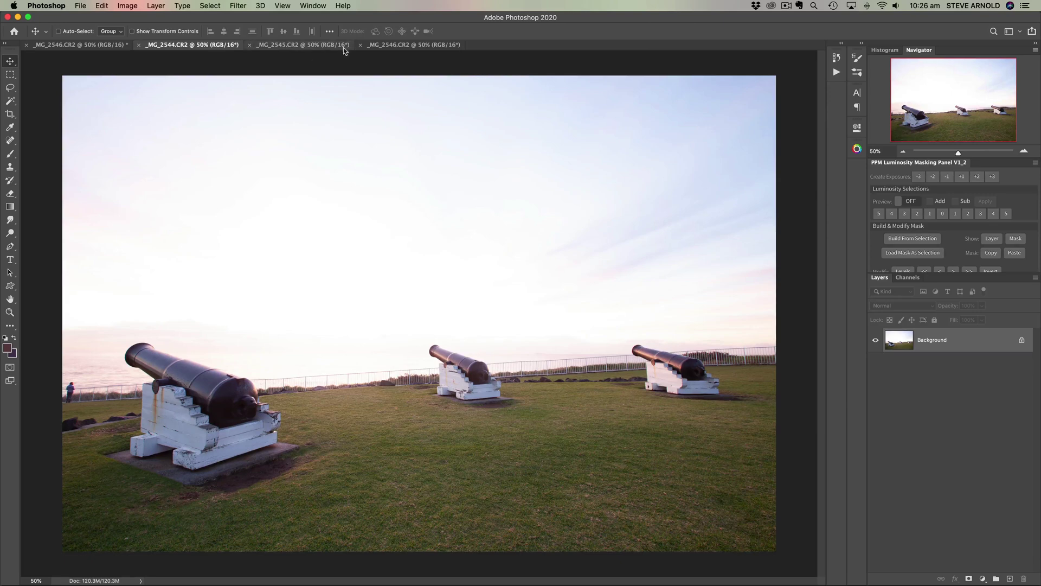
{"action": "left_click", "coordinate": [107, 46]}
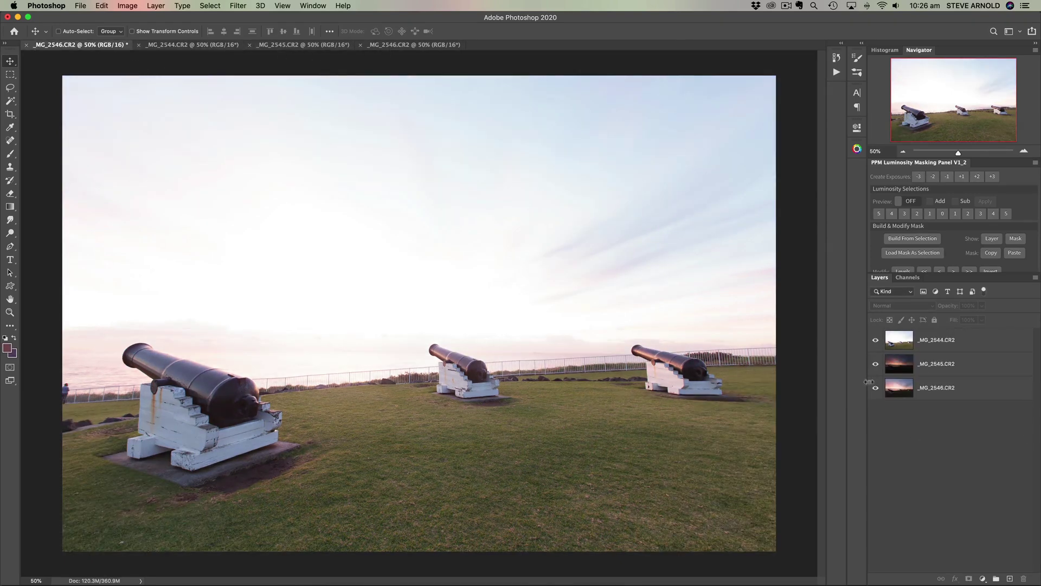
{"action": "left_click", "coordinate": [198, 46]}
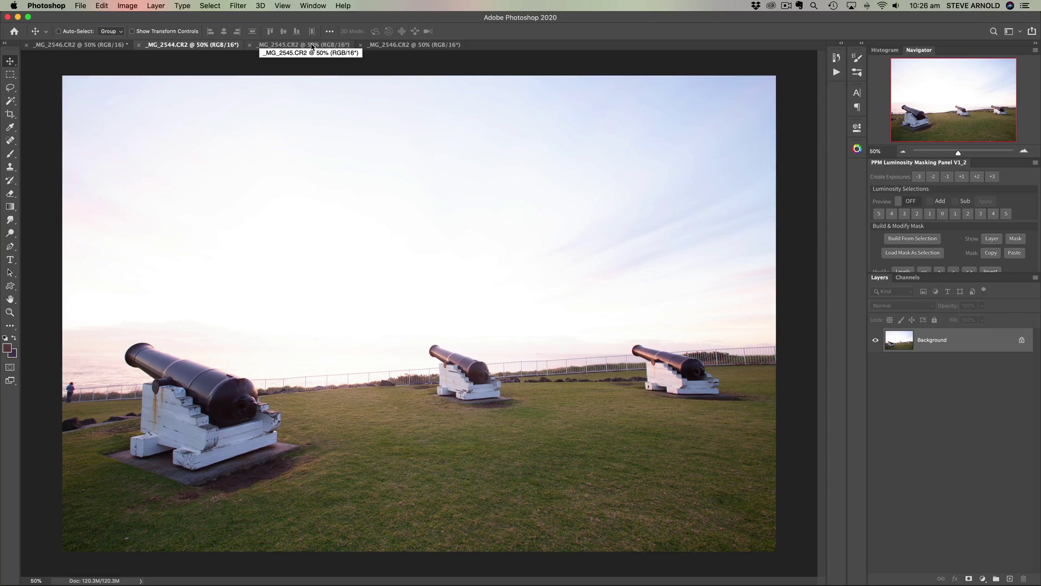
Select all of the dark sunset _MG_2545 image and copy it
{"action": "left_click", "coordinate": [320, 45]}
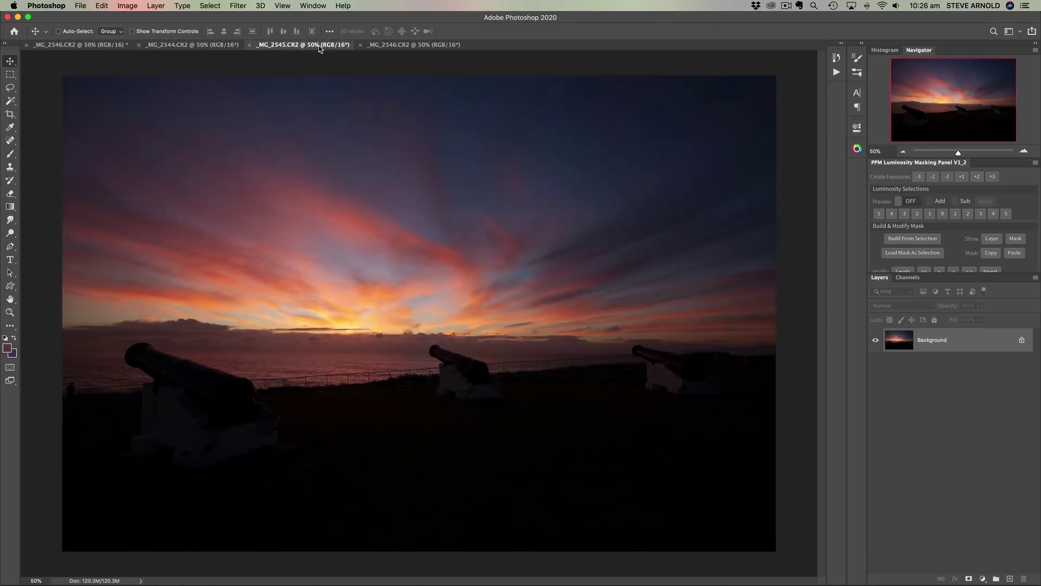
{"action": "left_click", "coordinate": [208, 6]}
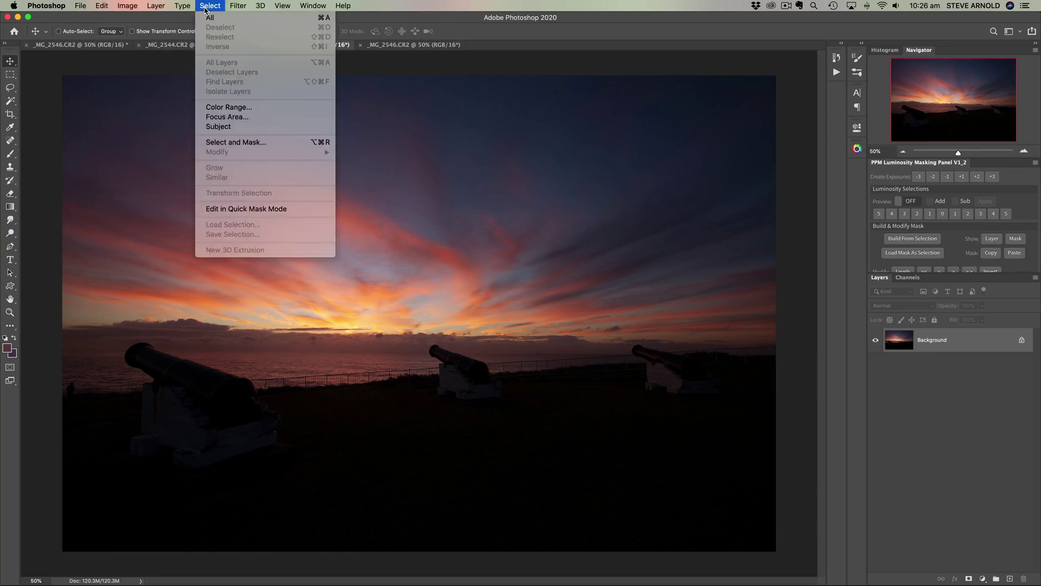
{"action": "left_click", "coordinate": [210, 20]}
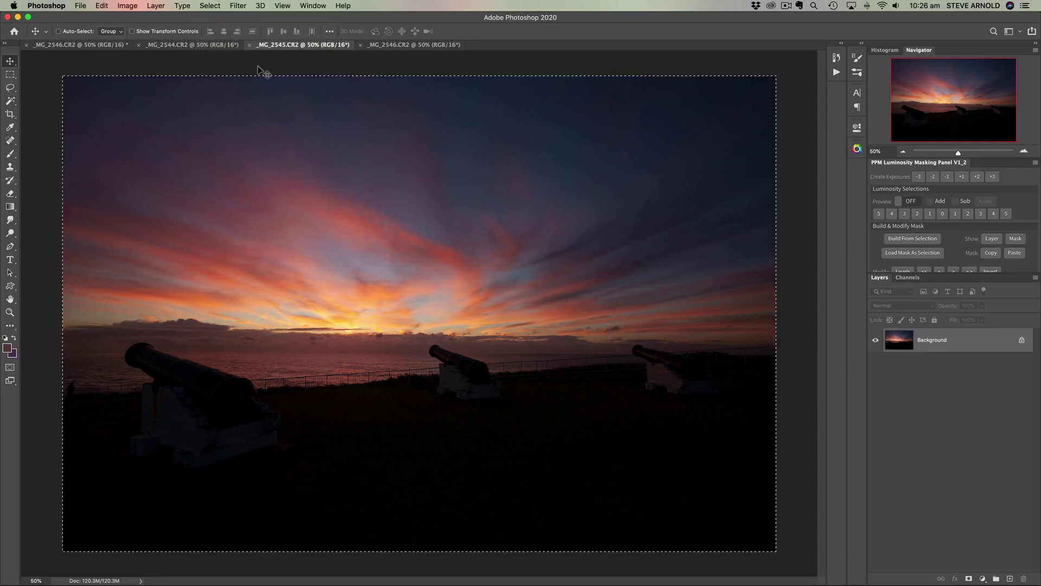
{"action": "left_click", "coordinate": [102, 6]}
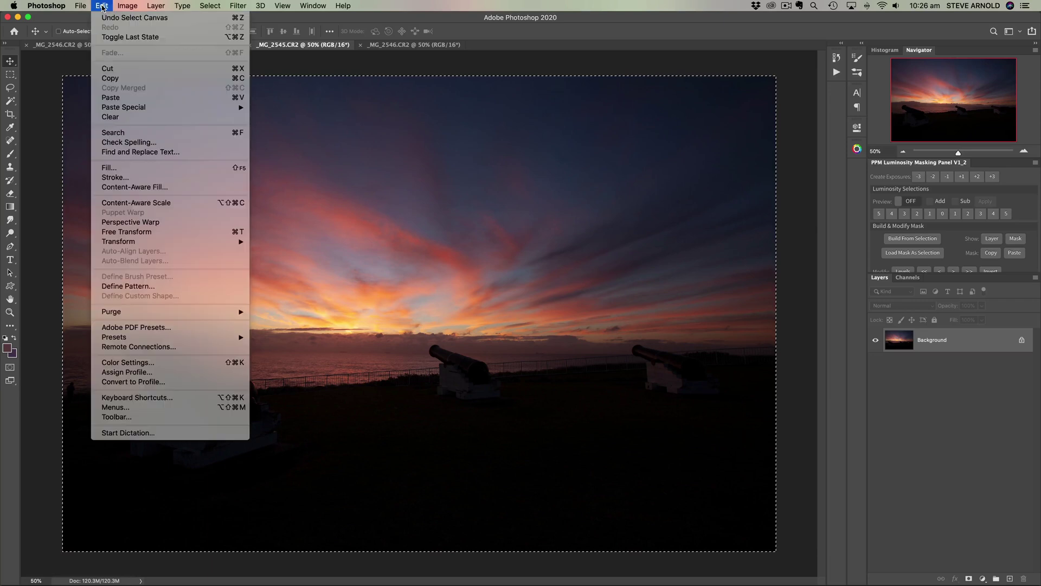
{"action": "left_click", "coordinate": [135, 79]}
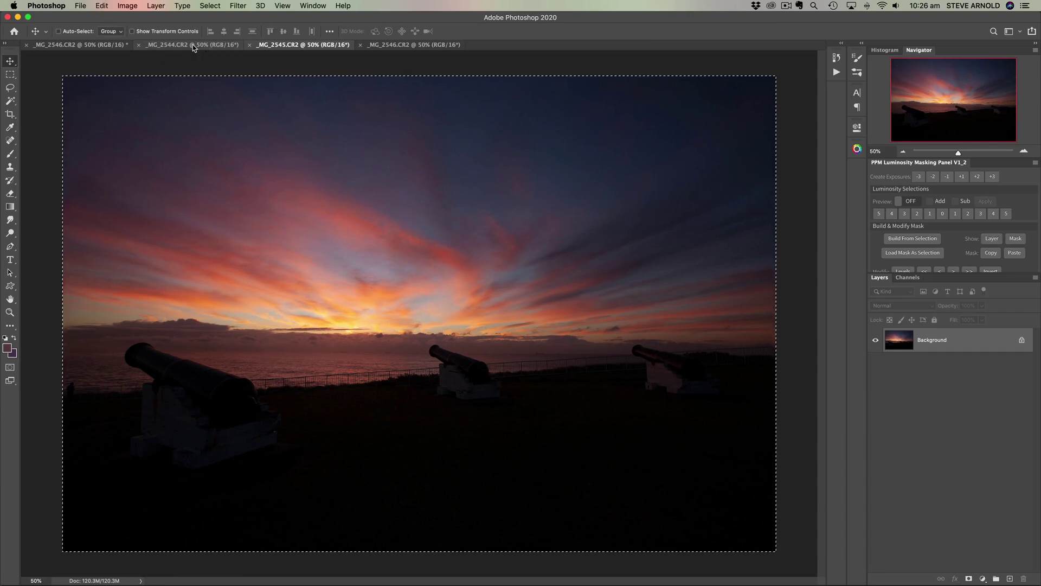
Paste the copy into _MG_2544 as Layer 1 and toggle its visibility to check
{"action": "left_click", "coordinate": [194, 46]}
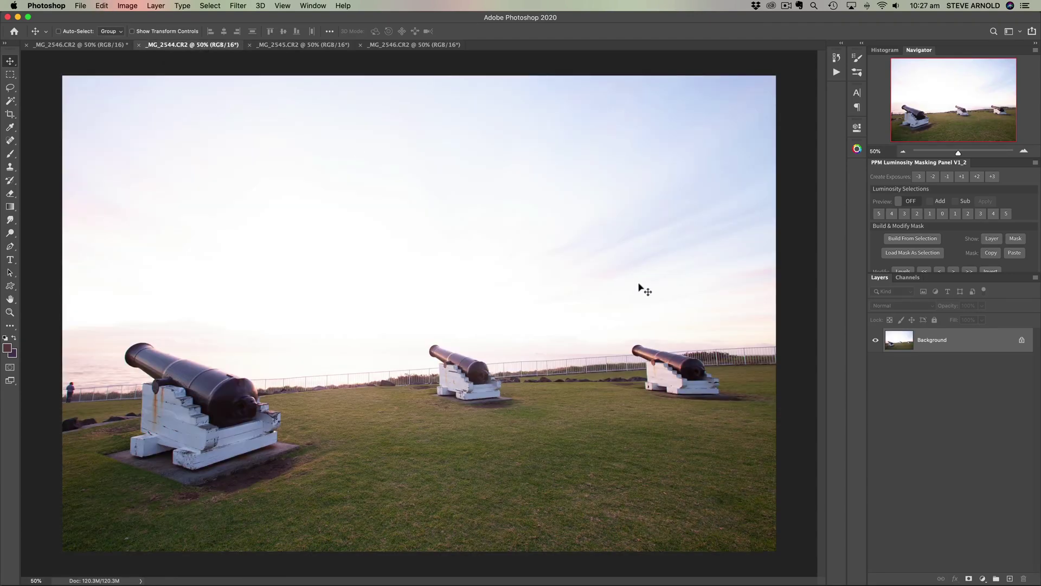
{"action": "left_click", "coordinate": [108, 6]}
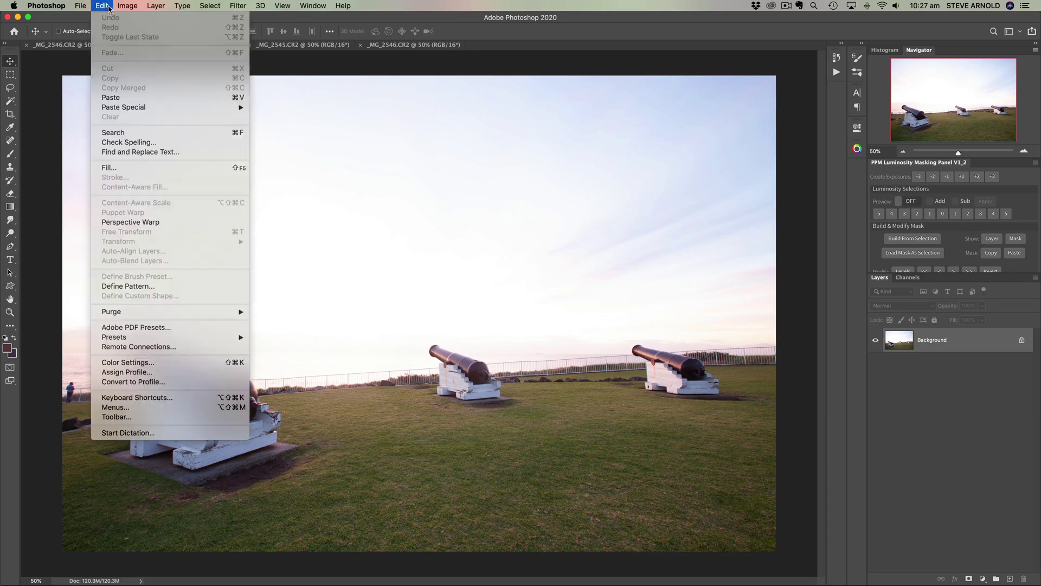
{"action": "left_click", "coordinate": [133, 97]}
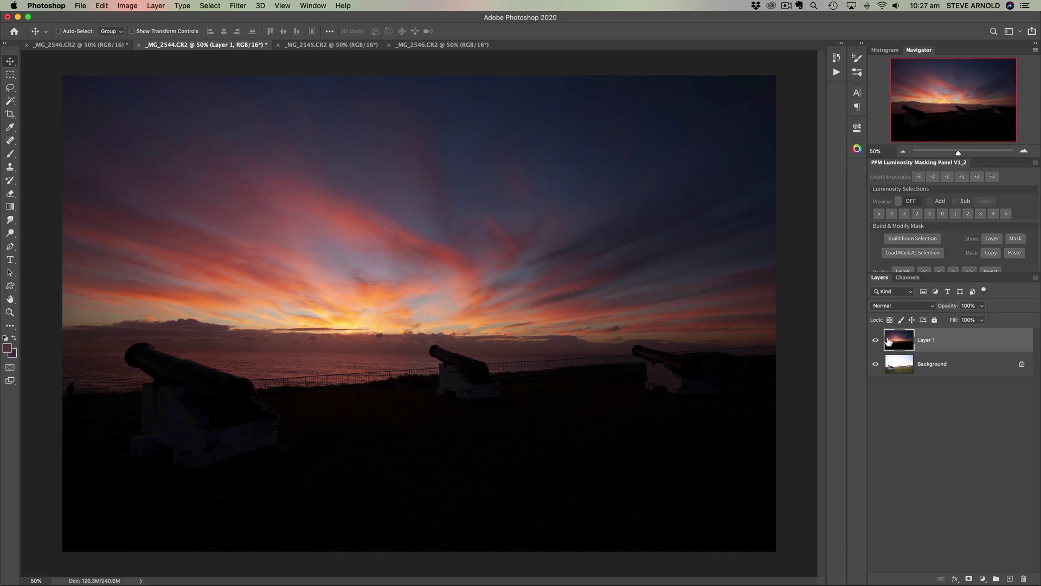
{"action": "left_click", "coordinate": [875, 340]}
{"action": "left_click", "coordinate": [876, 340]}
Close the _MG_2545 document without saving
{"action": "left_click", "coordinate": [334, 46]}
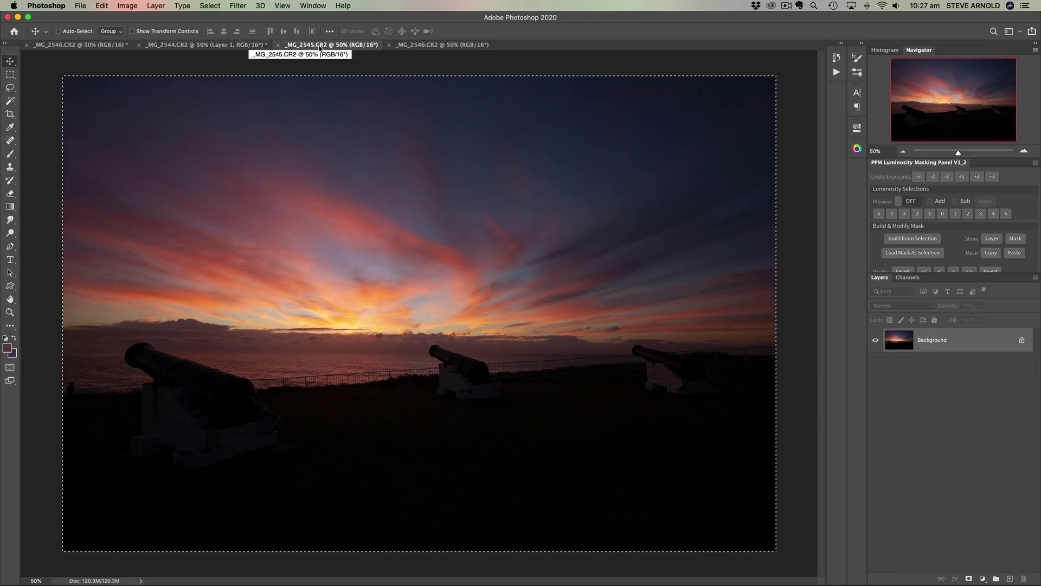
{"action": "left_click", "coordinate": [278, 45]}
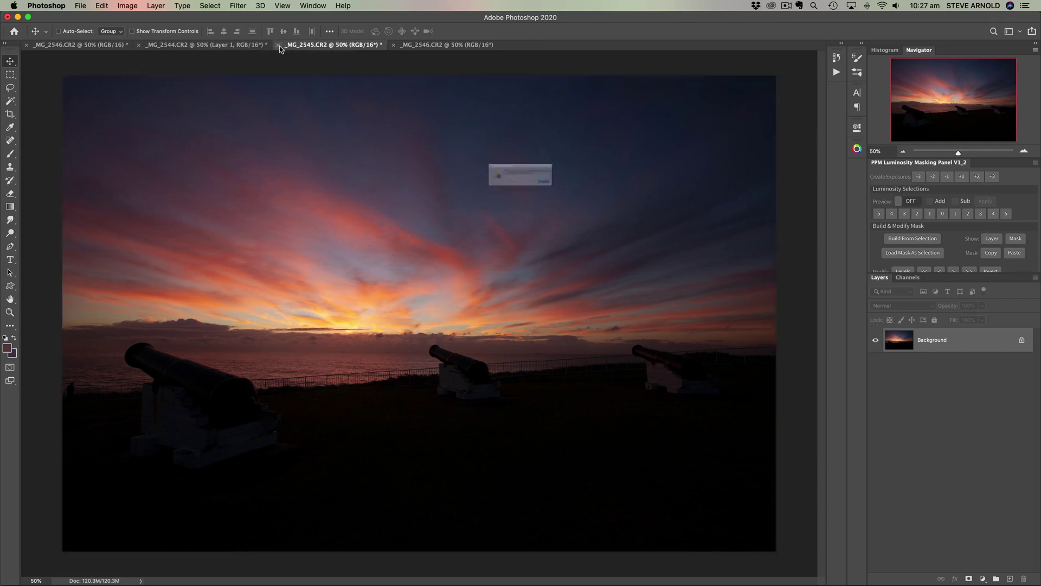
{"action": "left_click", "coordinate": [486, 199]}
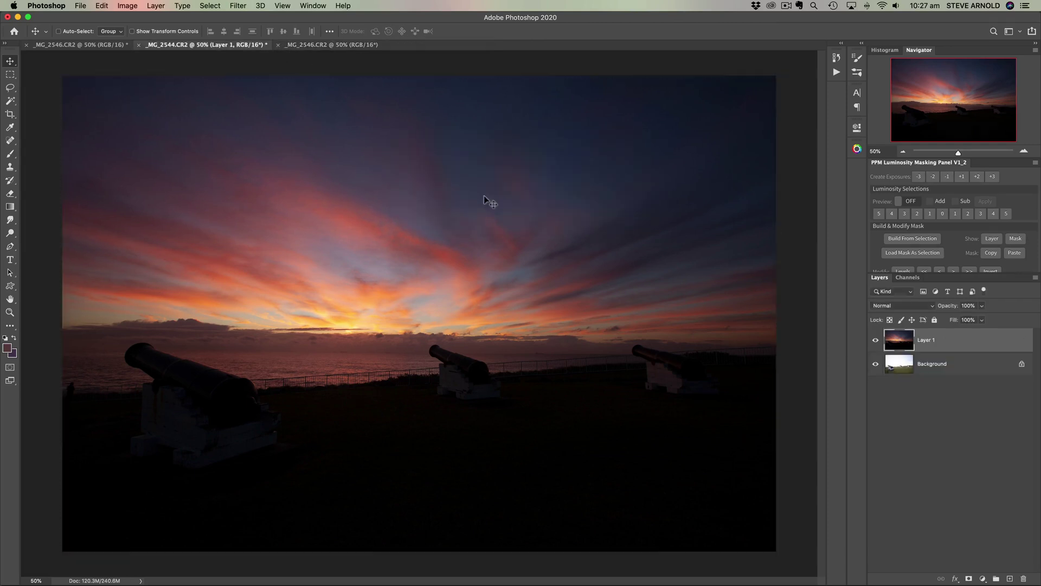
Select all of _MG_2546 and paste it into _MG_2544 as Layer 2
{"action": "left_click", "coordinate": [315, 45]}
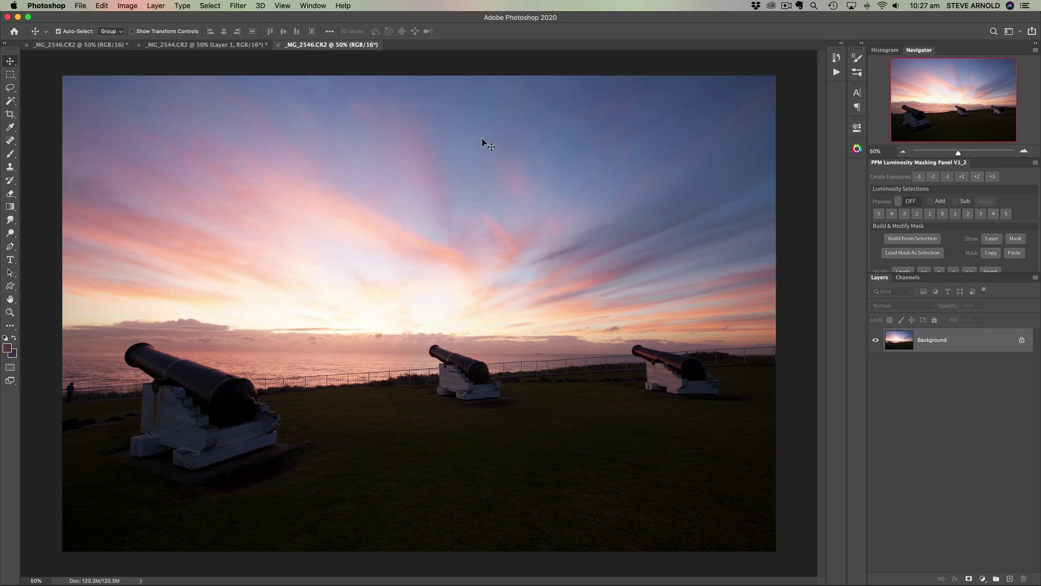
{"action": "key", "text": "super+a"}
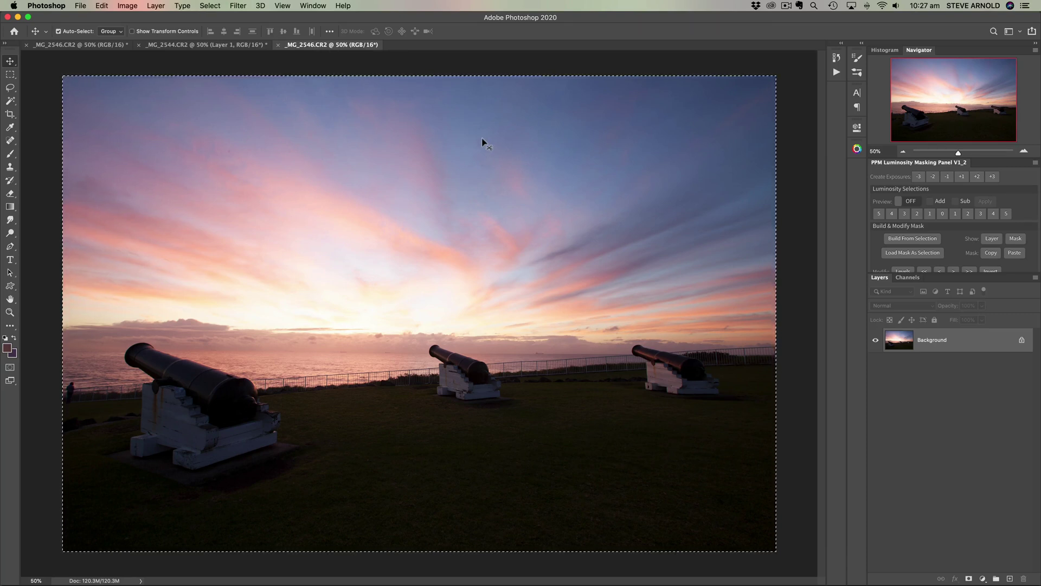
{"action": "left_click", "coordinate": [232, 45]}
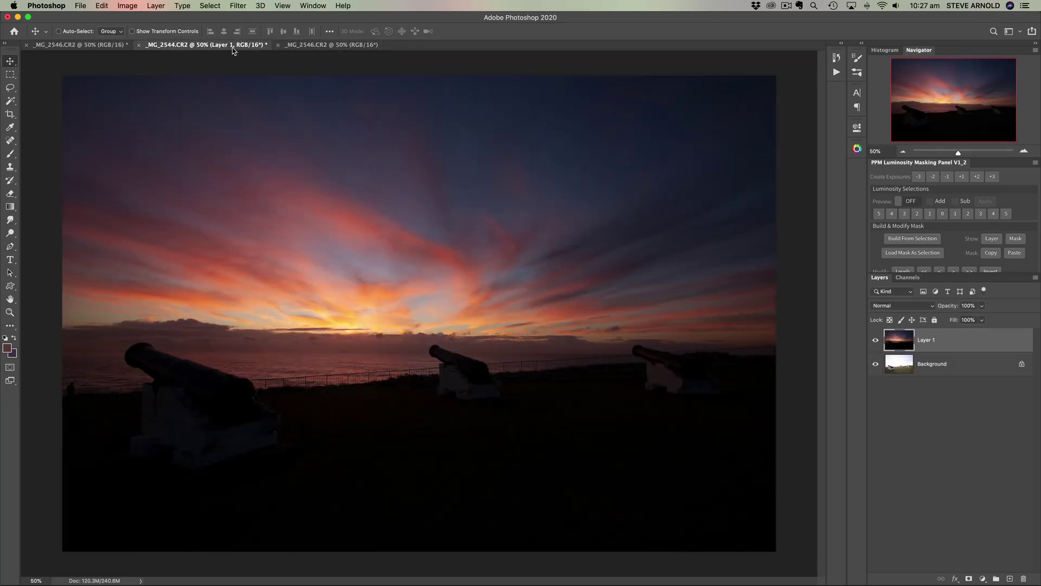
{"action": "key", "text": "super+v"}
Close the _MG_2546 document without saving
{"action": "left_click", "coordinate": [296, 47]}
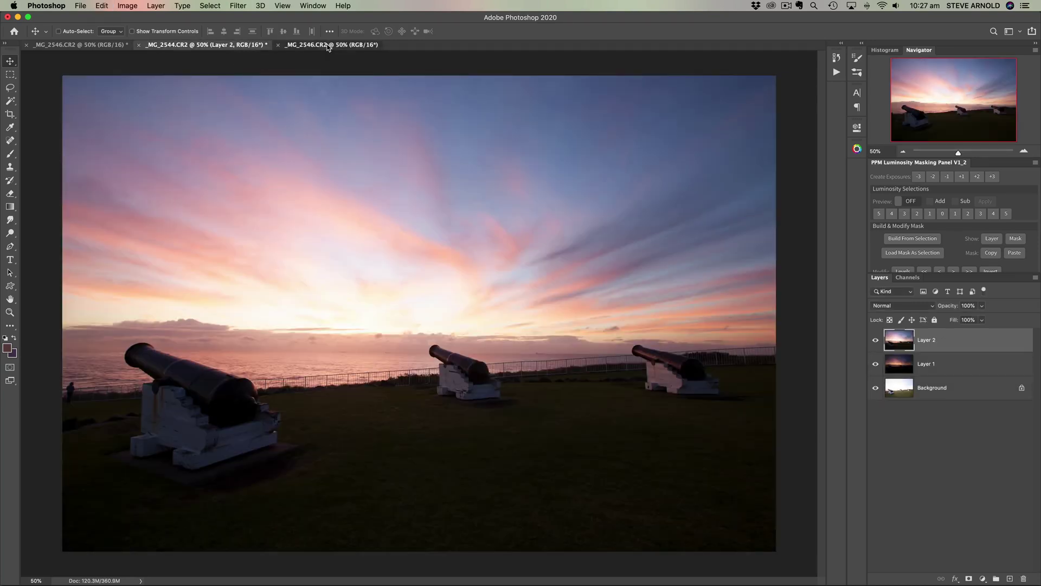
{"action": "left_click", "coordinate": [279, 45]}
{"action": "left_click", "coordinate": [496, 202]}
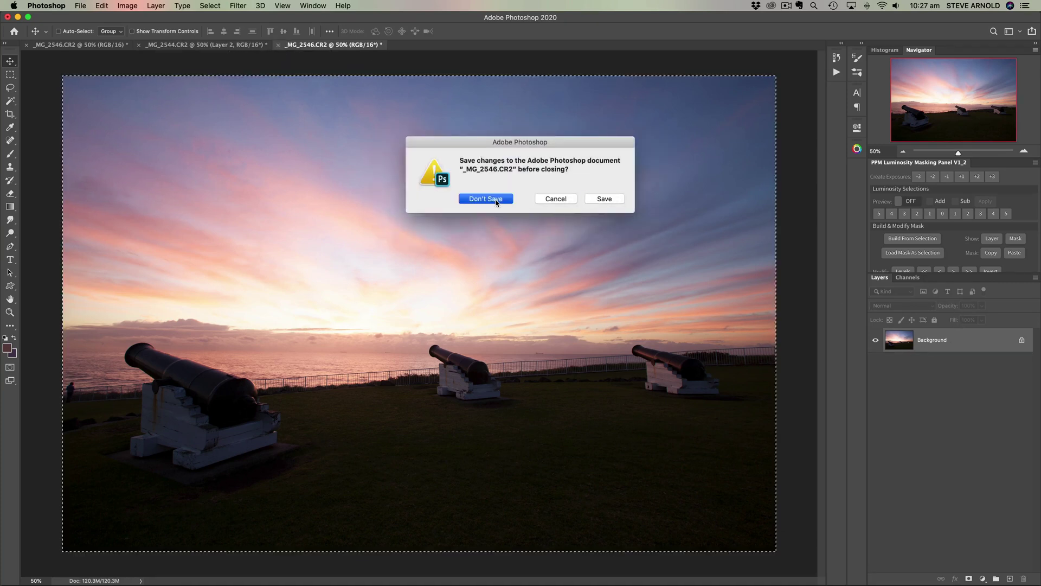
{"action": "left_click", "coordinate": [485, 198]}
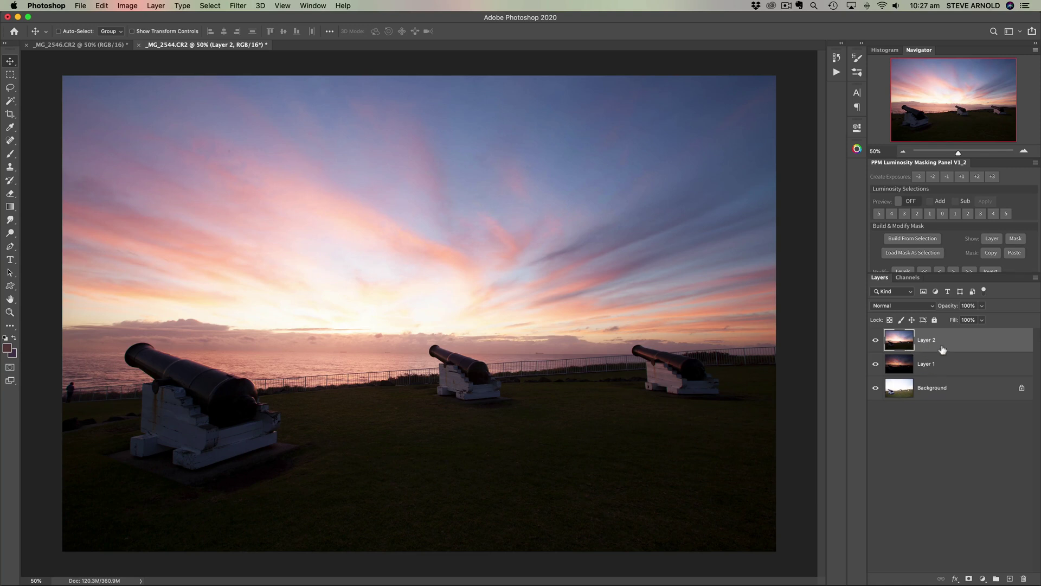
Convert the daylight Background to Layer 0, then drag layers into order Layer 1, Layer 0, Layer 2
{"action": "double_click", "coordinate": [913, 393]}
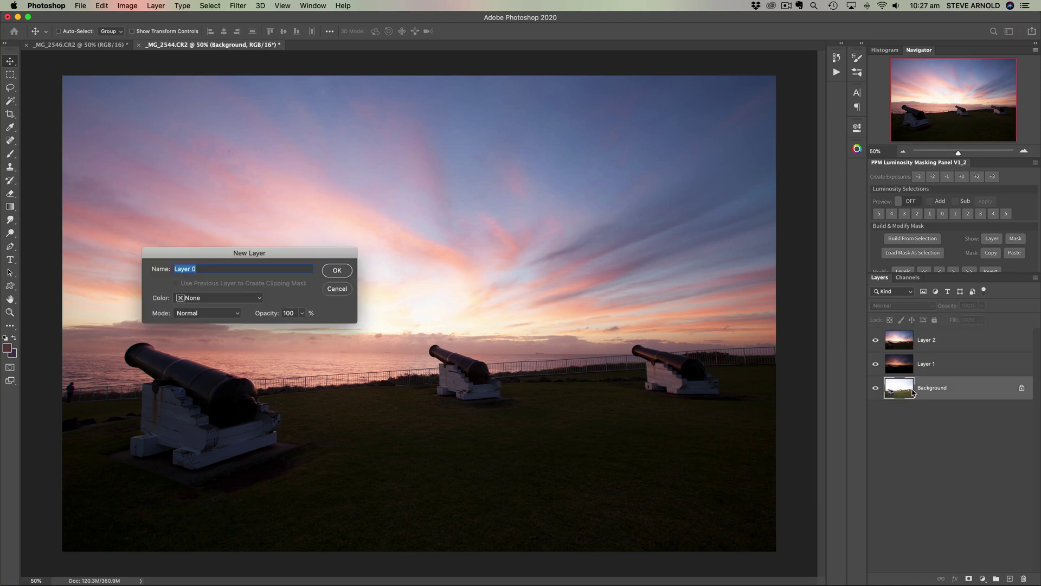
{"action": "left_click", "coordinate": [335, 276]}
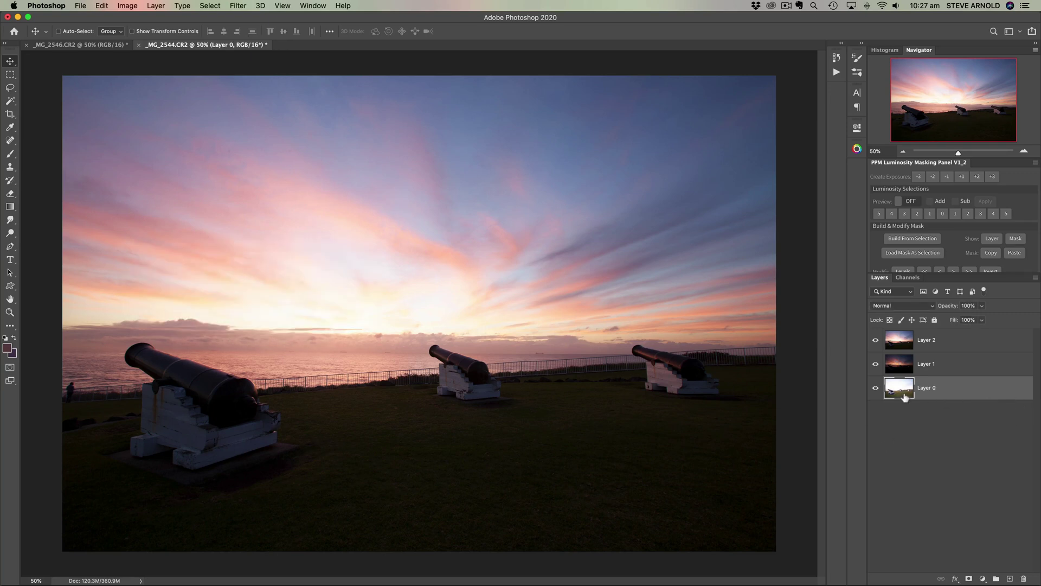
{"action": "left_click_drag", "start_coordinate": [903, 397], "coordinate": [907, 338]}
{"action": "left_click", "coordinate": [903, 348]}
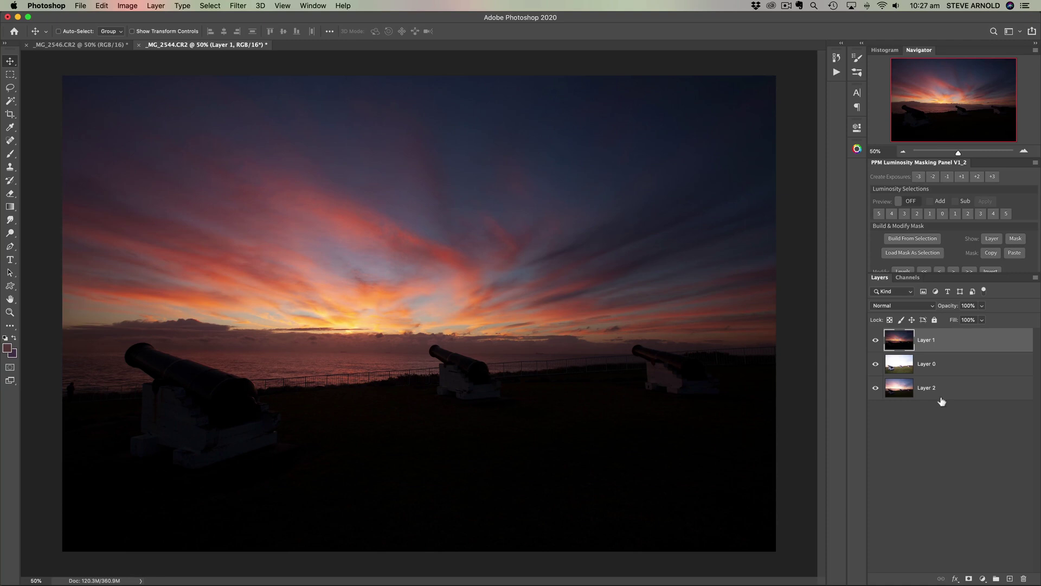